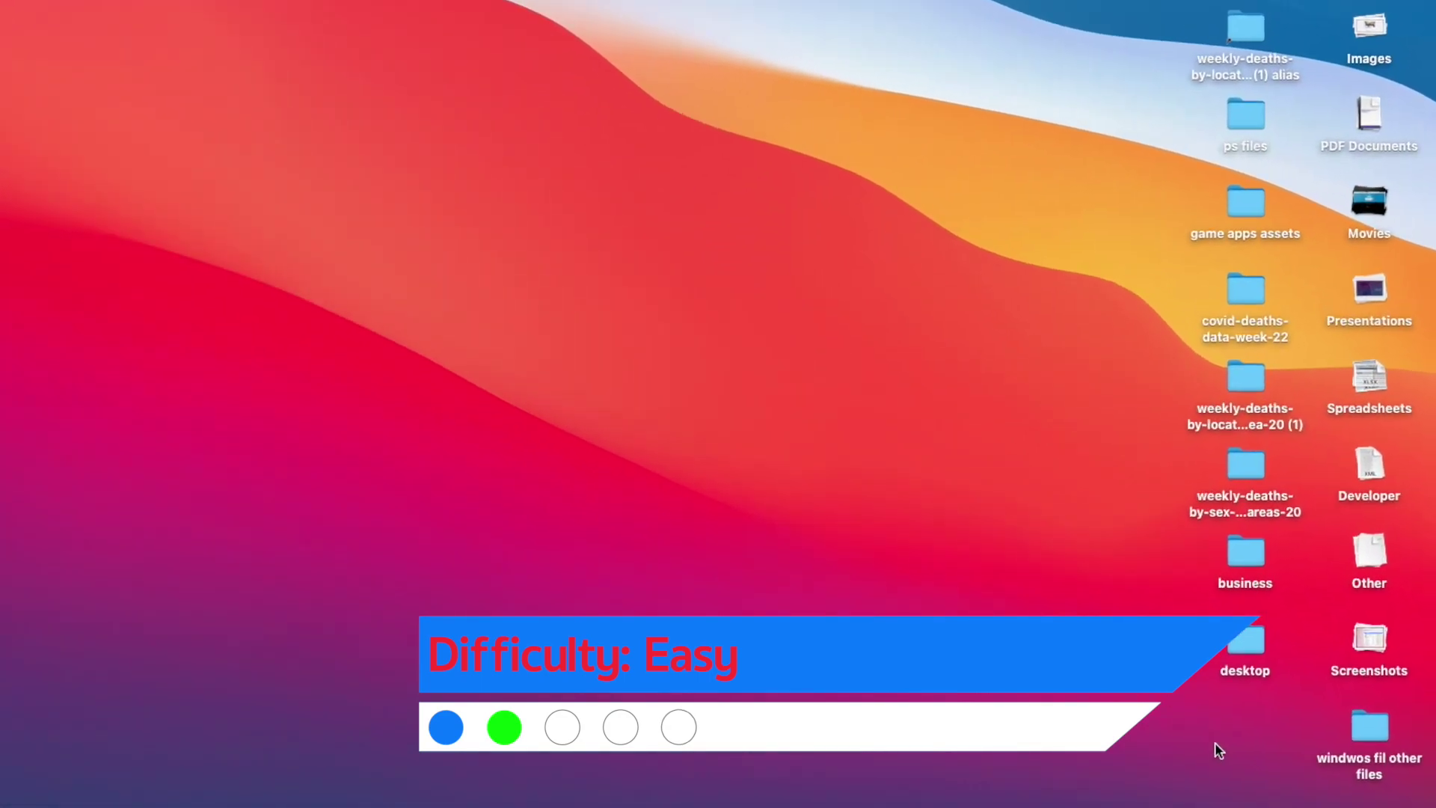
# - Create a 'windows 11' desktop folder and mount Win11_EnglishInternational_x64v1.iso from Downloads with DiskImageMounter
pyautogui.rightClick(1164, 697)
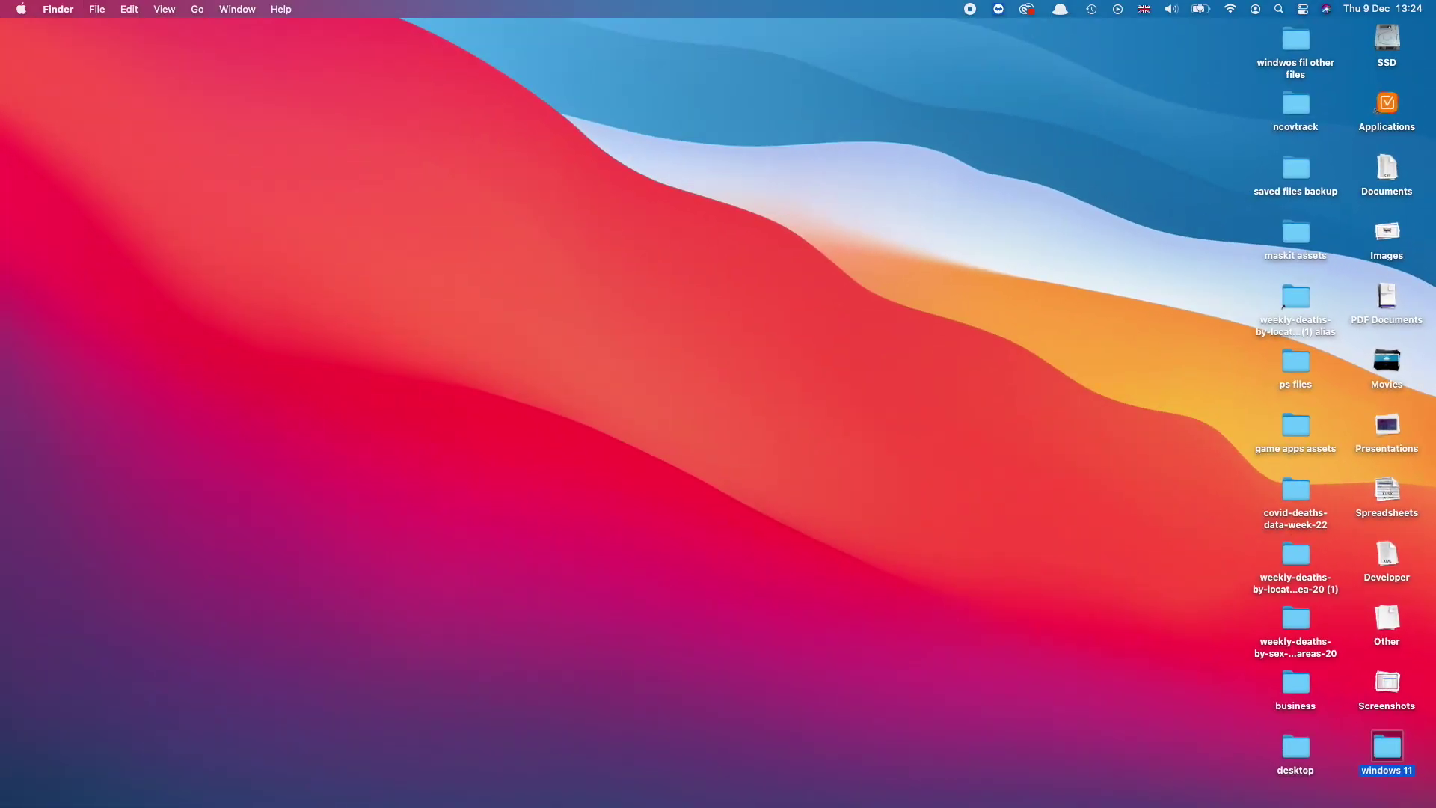
pyautogui.click(1339, 789)
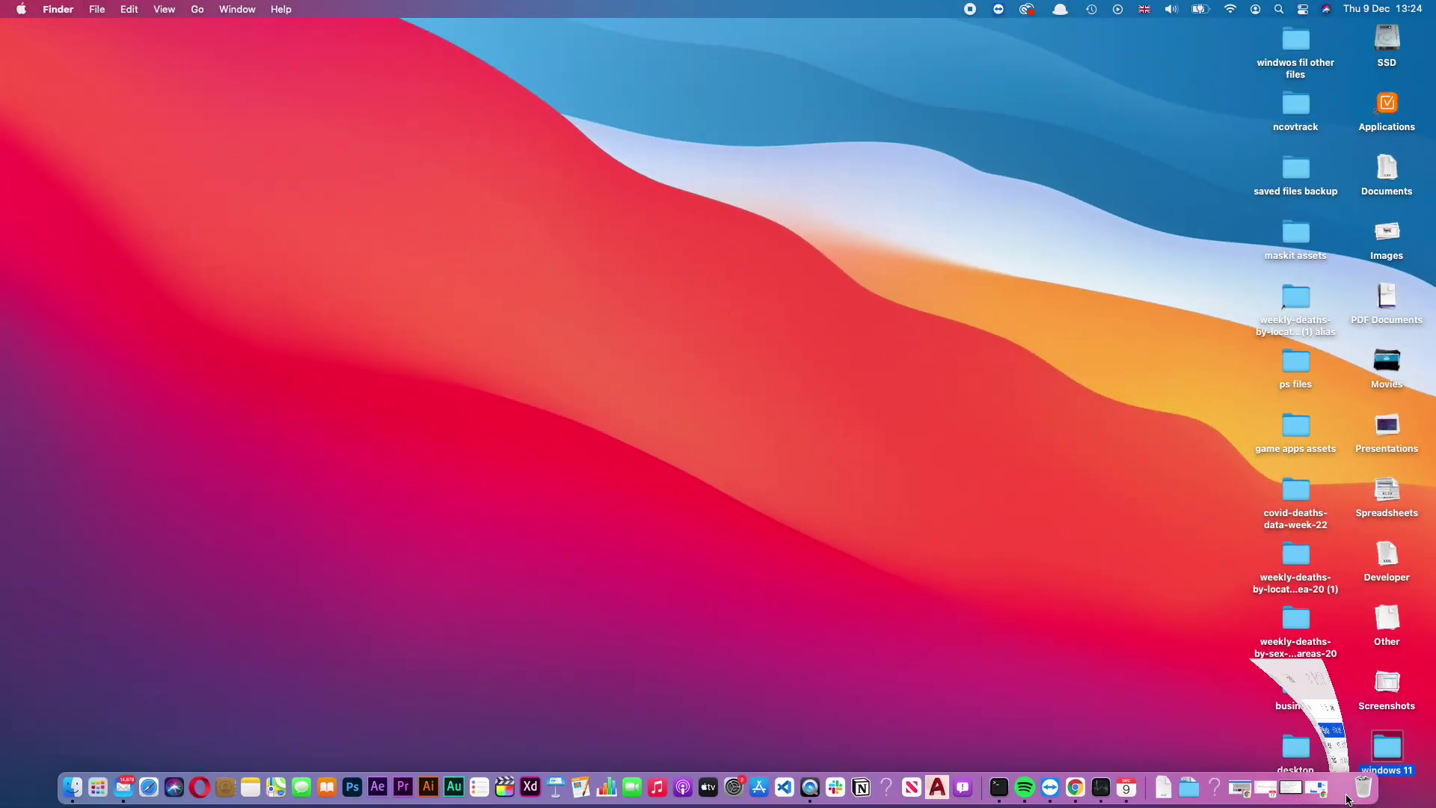
pyautogui.rightClick(662, 202)
pyautogui.moveTo(748, 225)
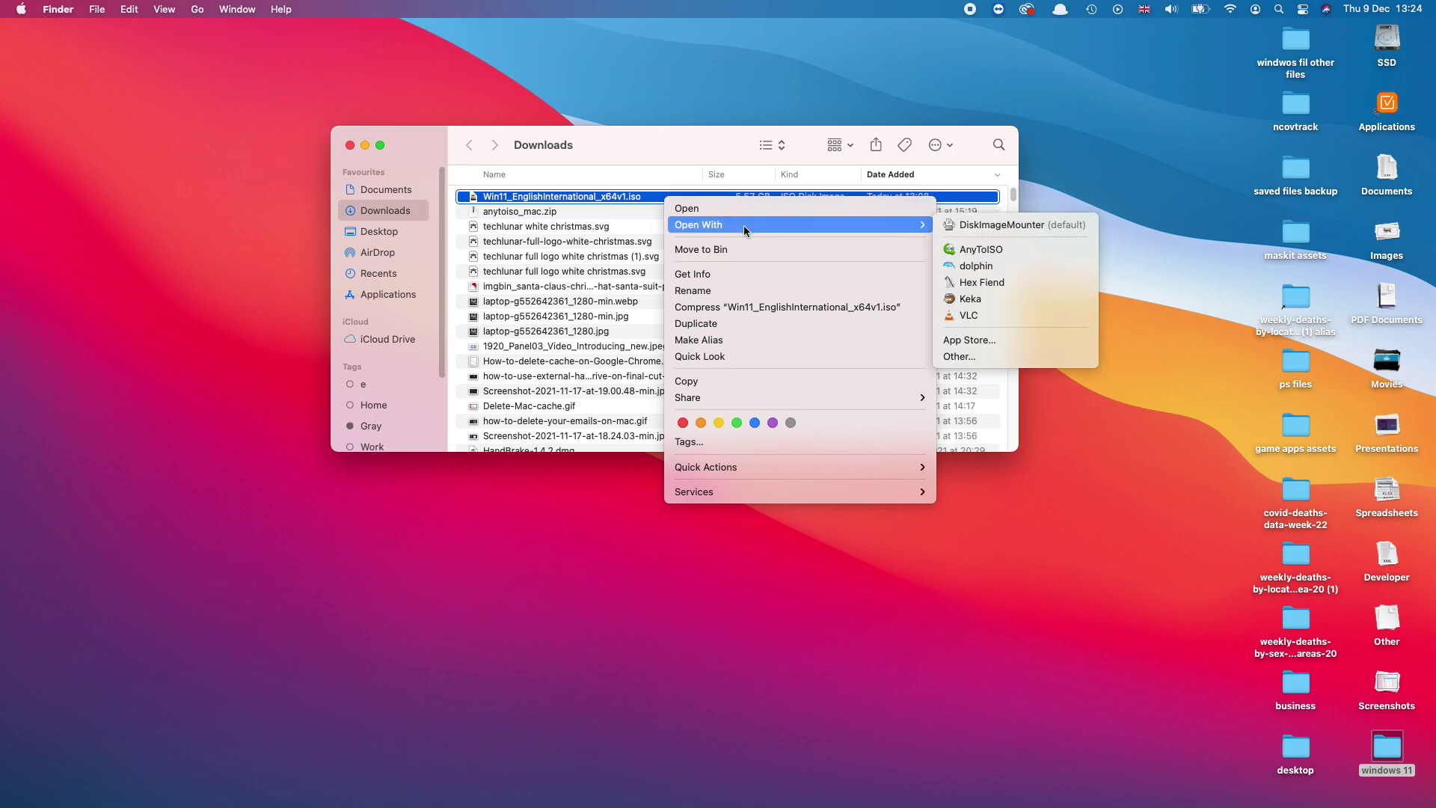
pyautogui.click(998, 225)
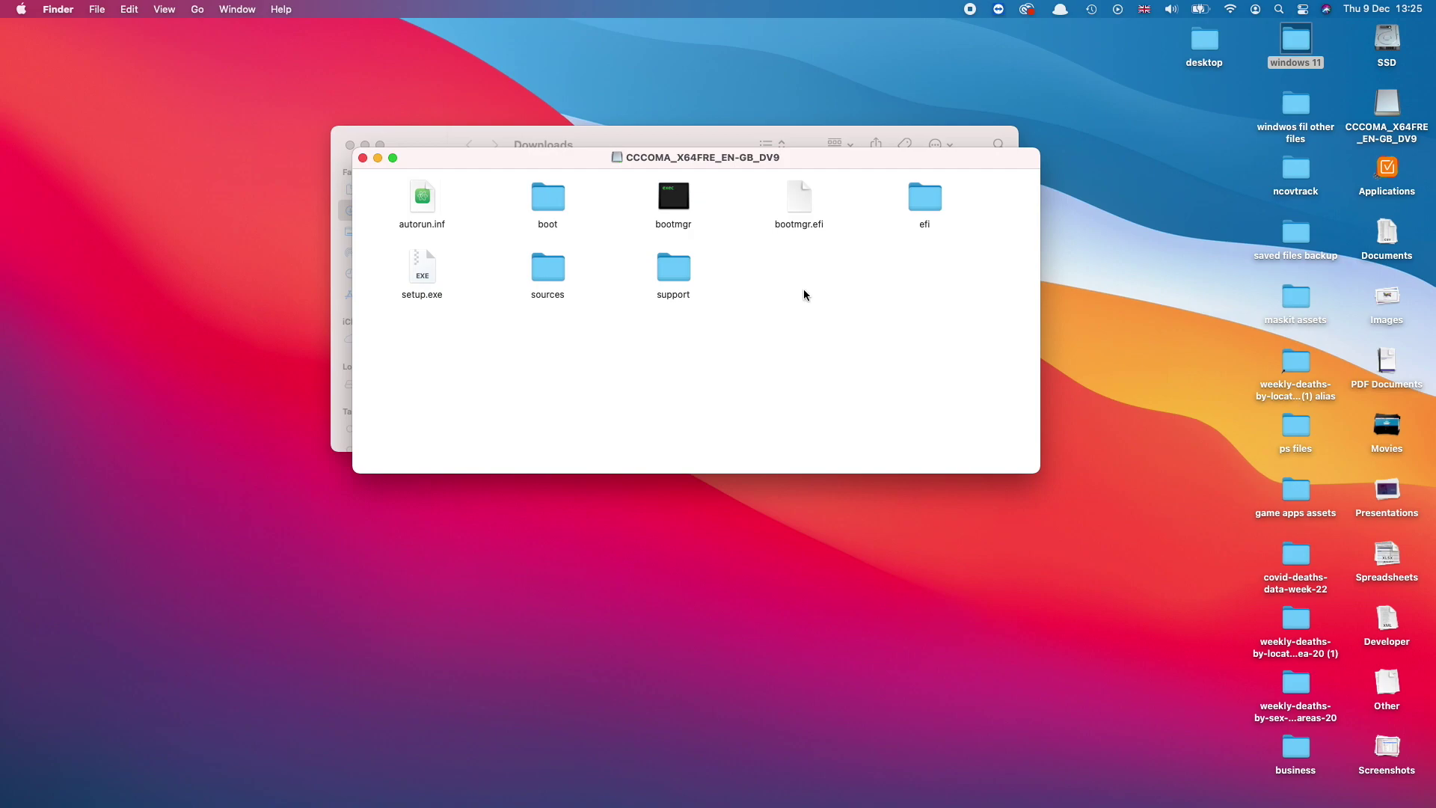
# - Copy all eight items from the mounted CCCOMA volume into the desktop 'windows 11' folder
pyautogui.moveTo(985, 312); pyautogui.dragTo(412, 191)
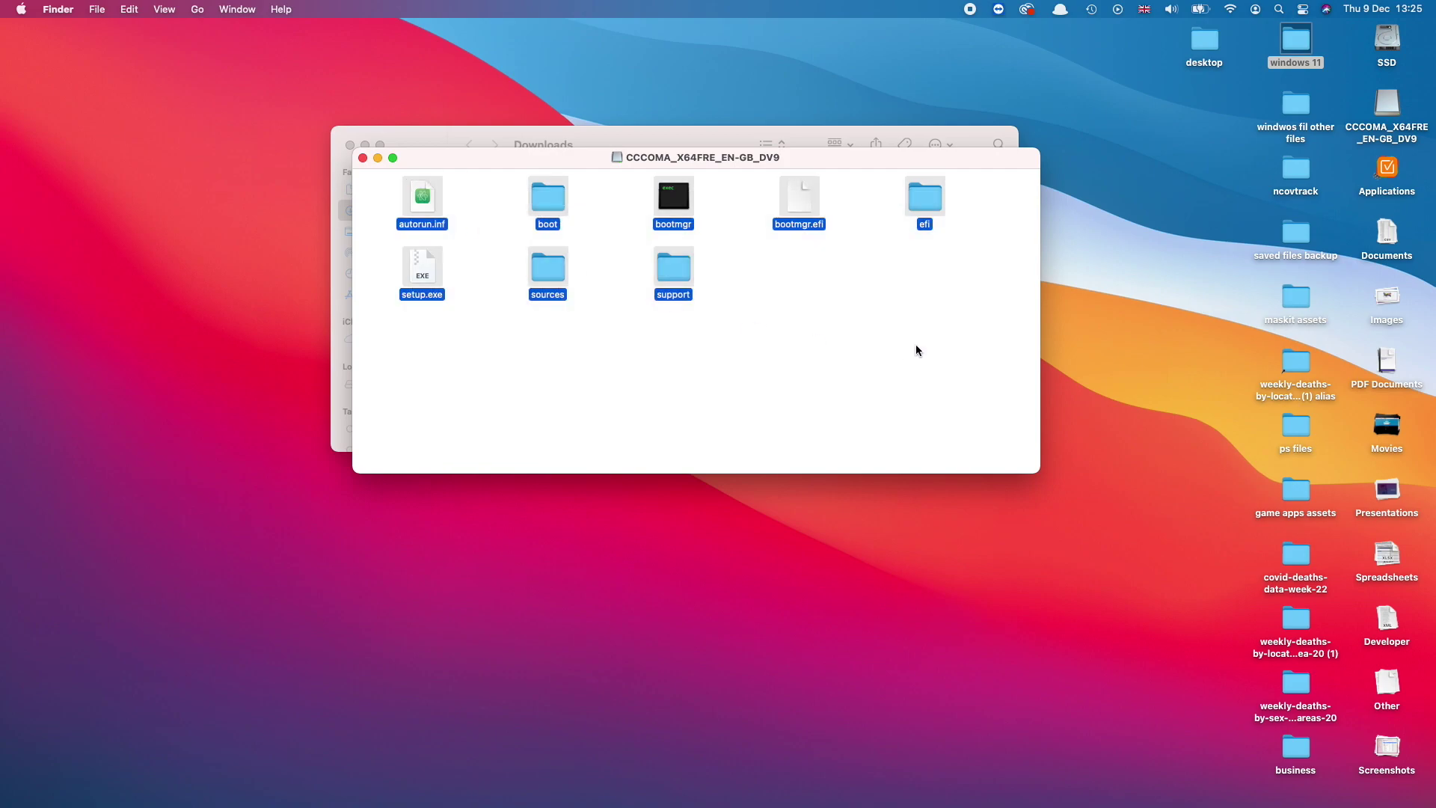
pyautogui.click(897, 328)
pyautogui.doubleClick(1305, 51)
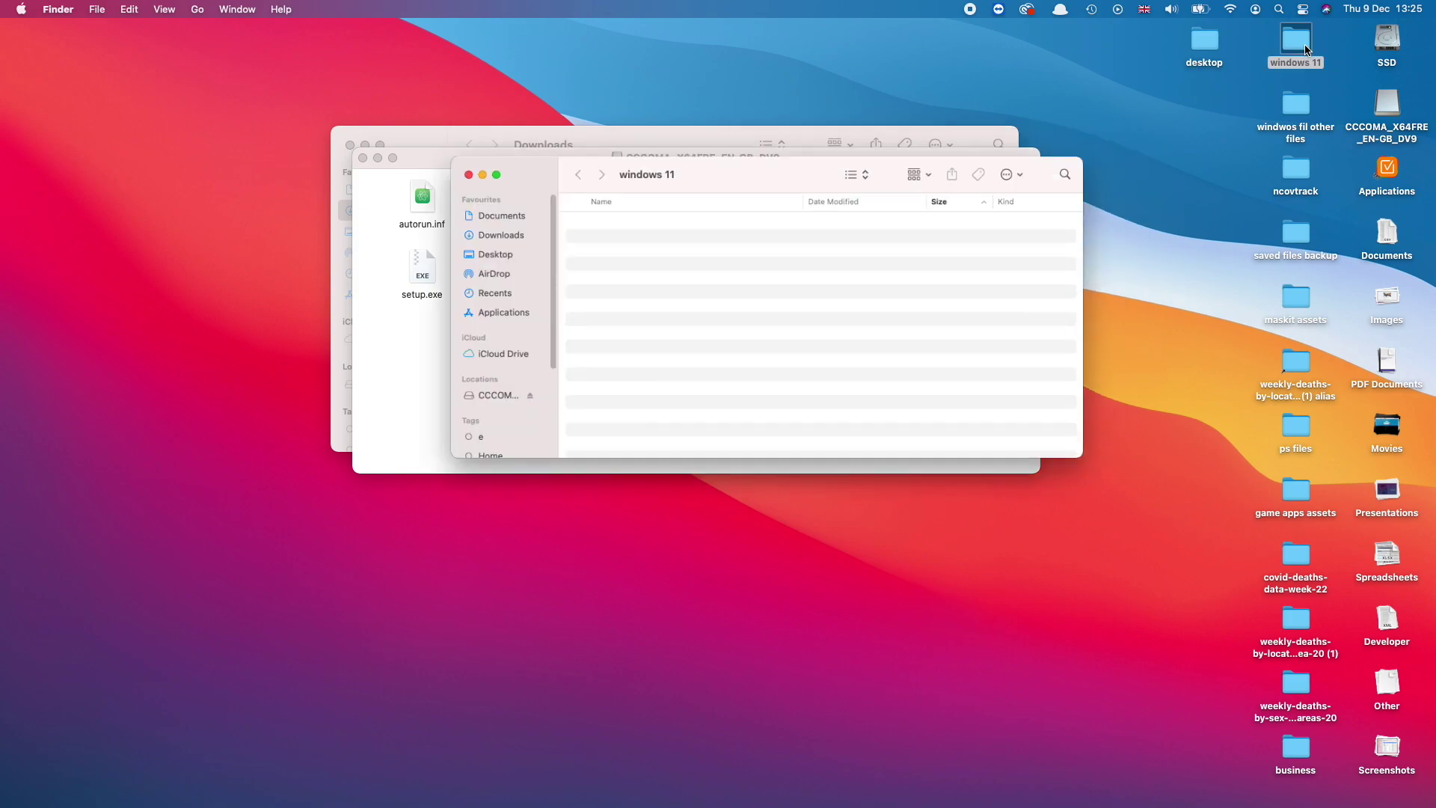
pyautogui.moveTo(641, 182); pyautogui.dragTo(620, 495)
pyautogui.moveTo(947, 325); pyautogui.dragTo(401, 176)
pyautogui.moveTo(672, 271); pyautogui.dragTo(595, 561)
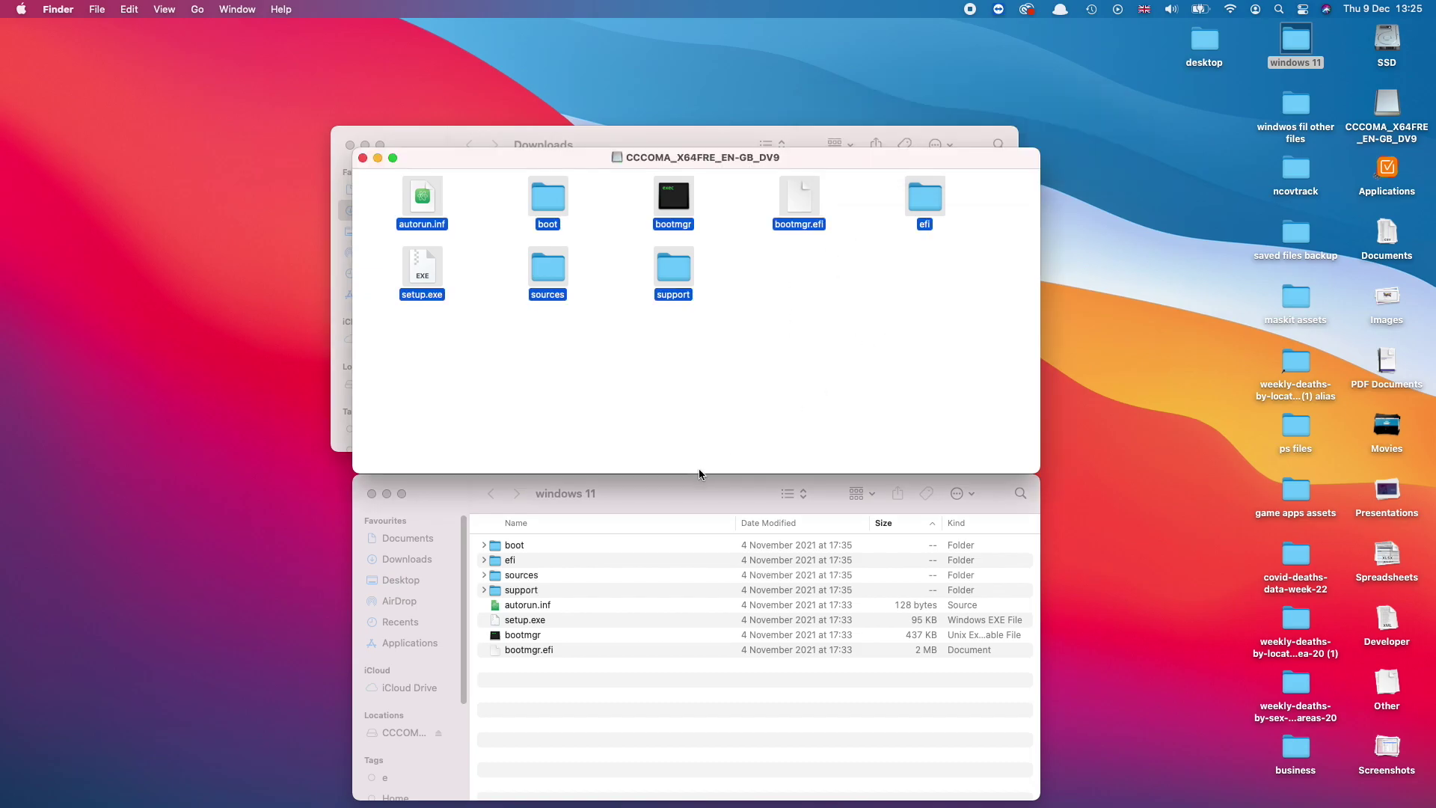
# - Close the 'windows 11', mounted volume and Downloads windows, and deselect the desktop folder
pyautogui.moveTo(686, 478); pyautogui.dragTo(888, 304)
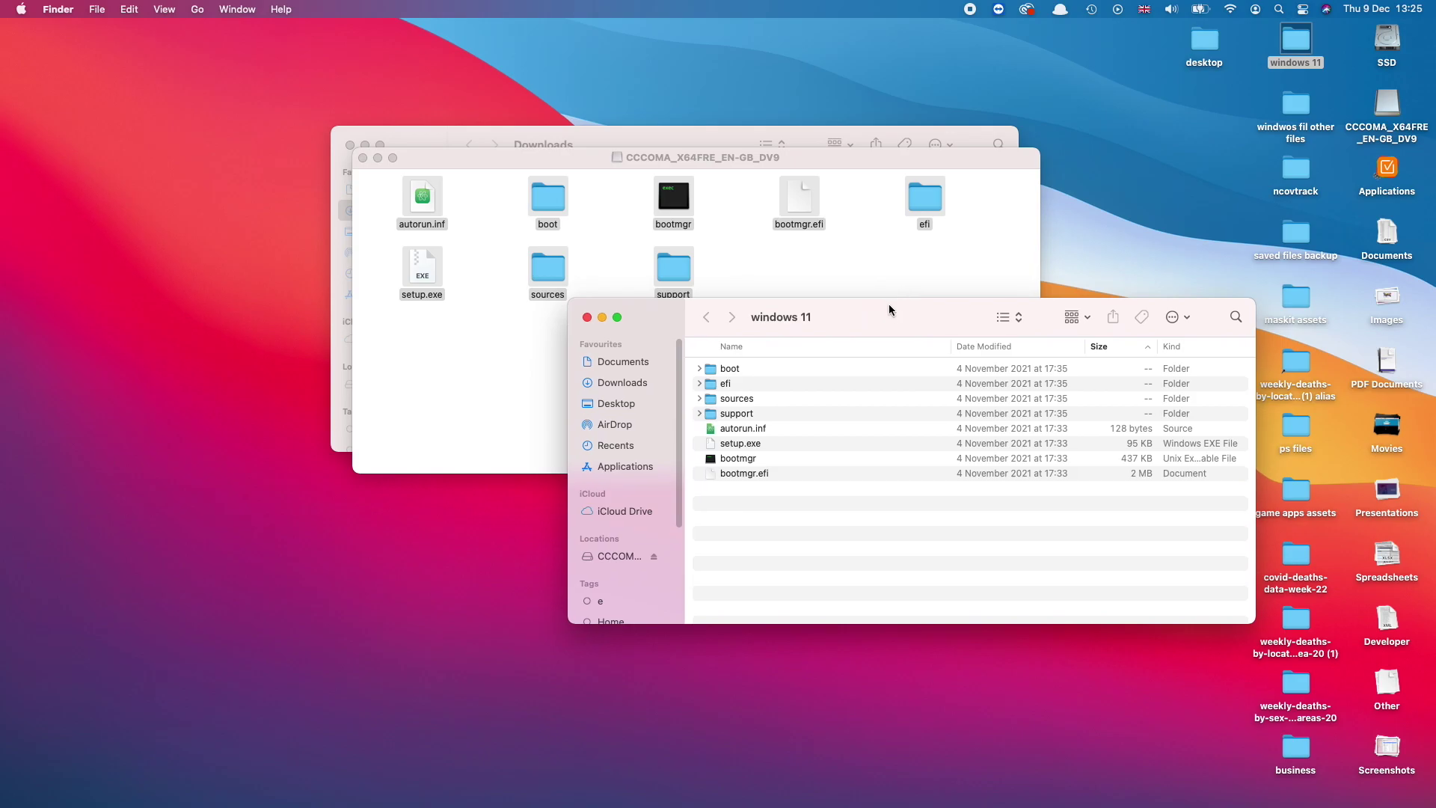
pyautogui.click(587, 317)
pyautogui.click(361, 158)
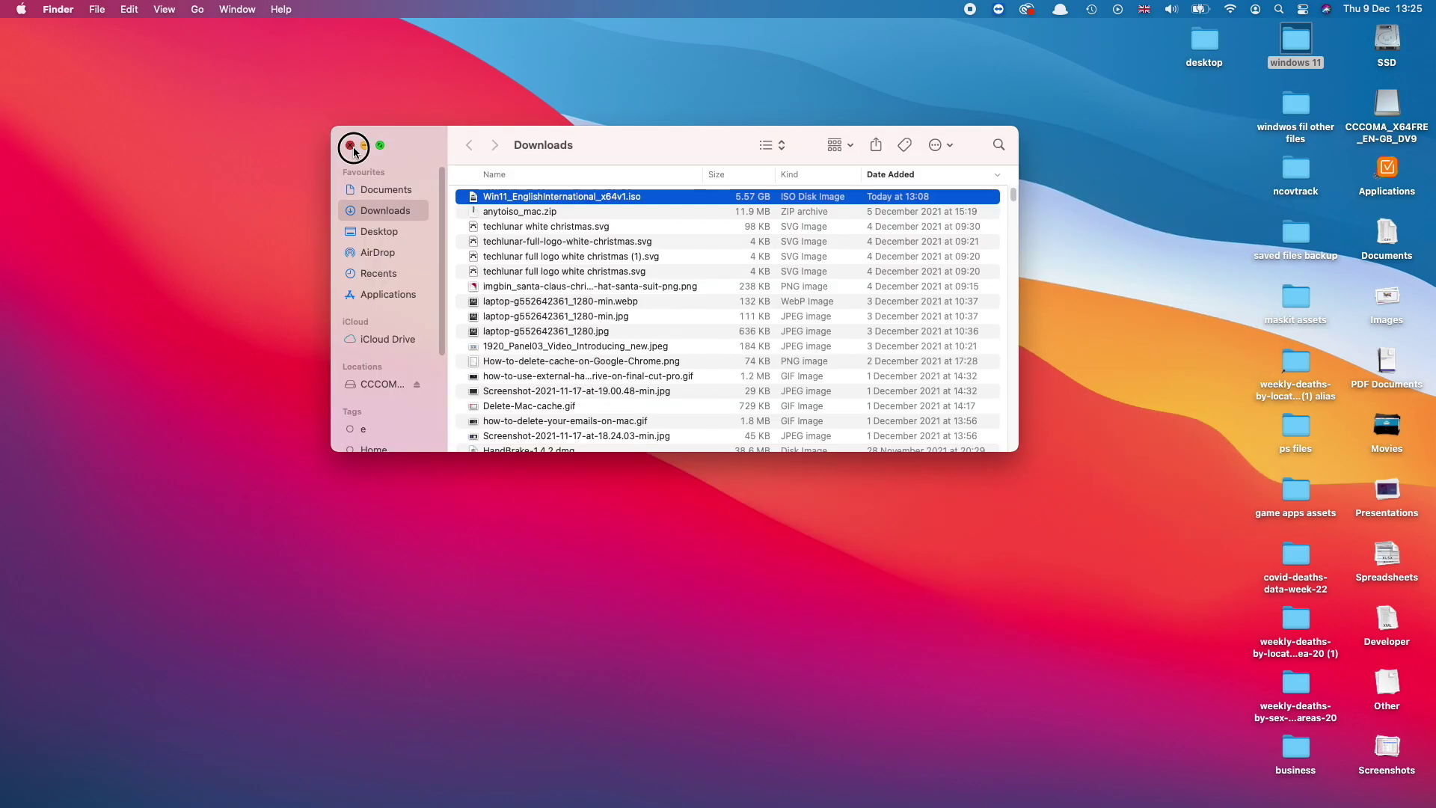
pyautogui.click(349, 145)
pyautogui.click(673, 234)
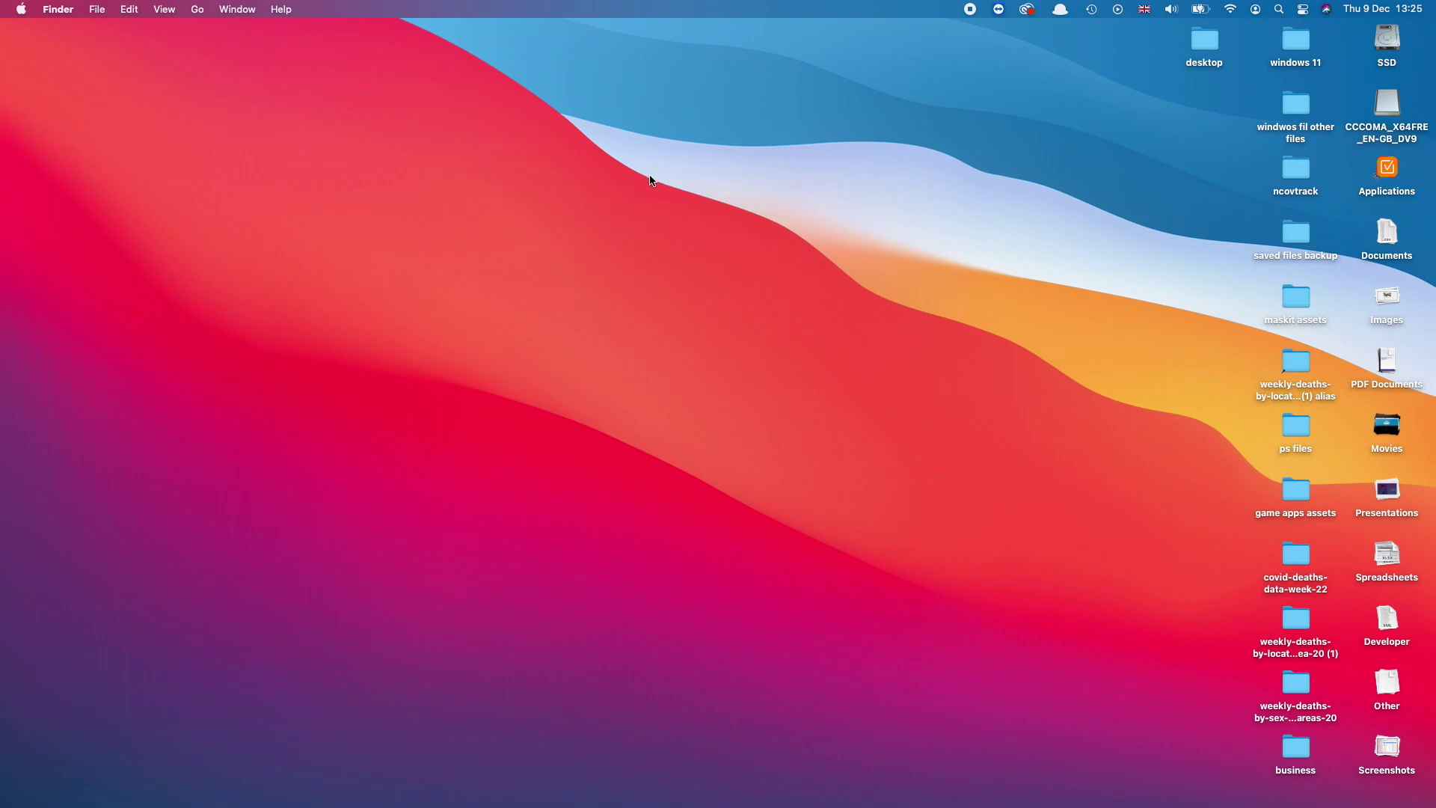
# - In a new Finder window, go to Applications > Utilities and select Disk Utility
pyautogui.moveTo(236, 800)
pyautogui.click(90, 789)
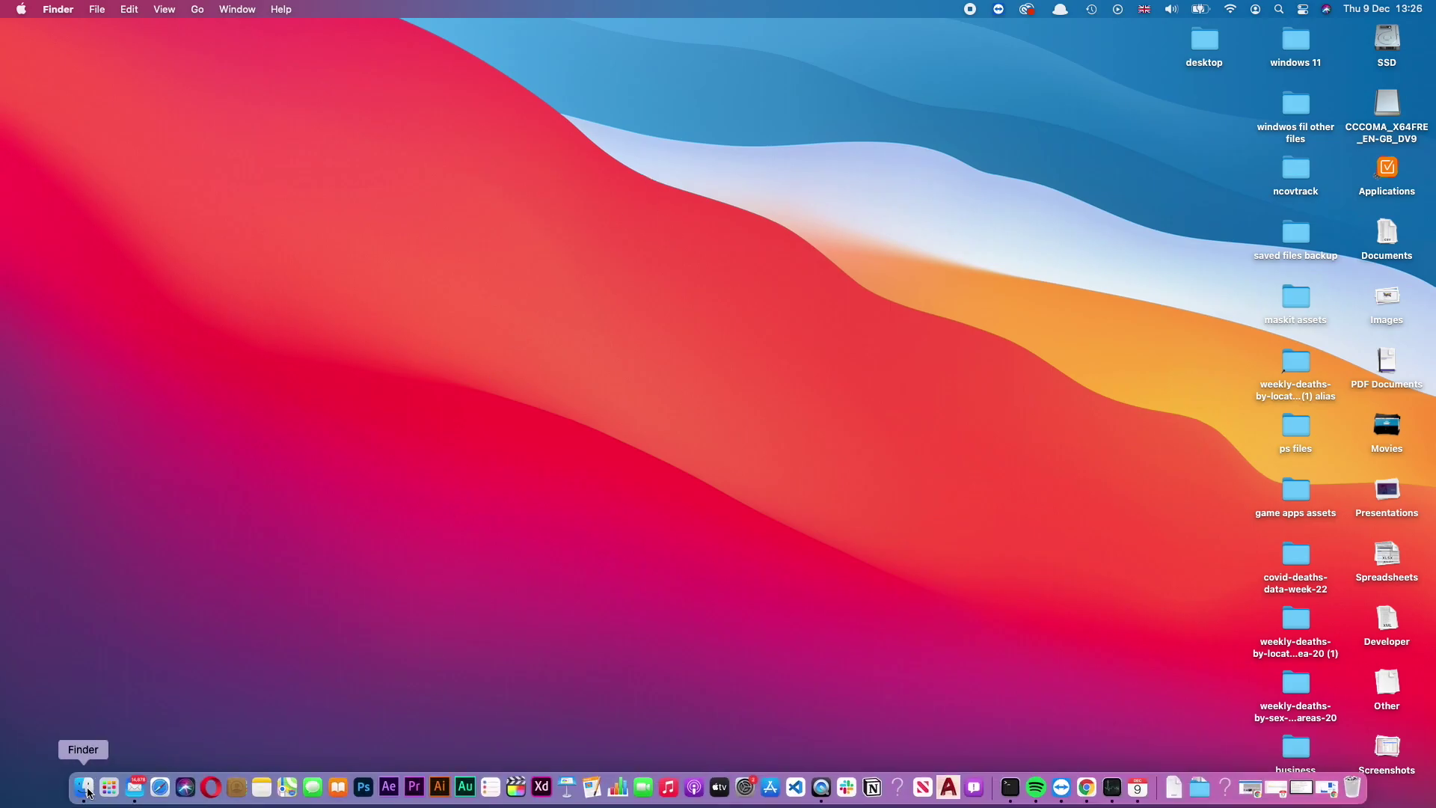
pyautogui.click(410, 300)
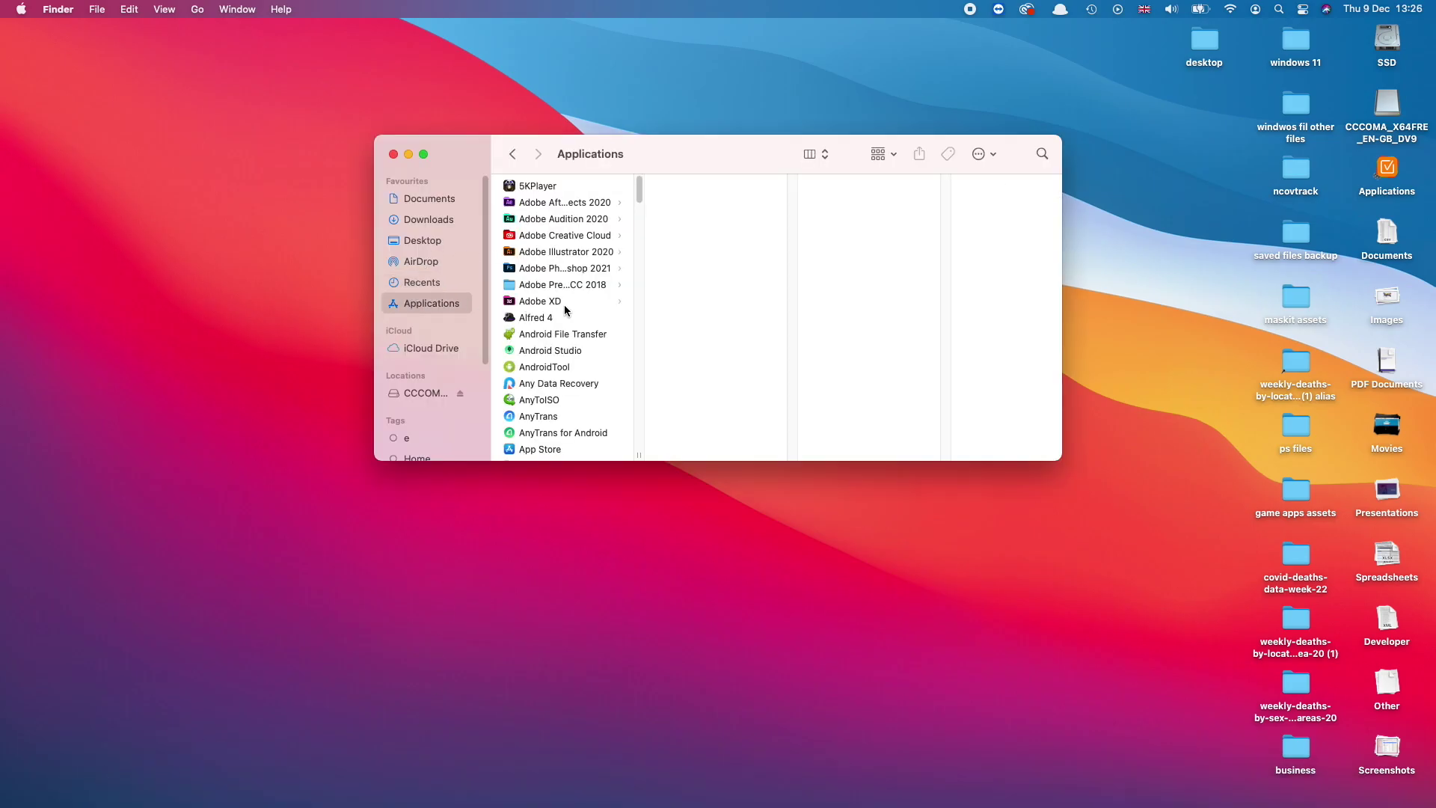
pyautogui.scroll(-15, 564, 307)
pyautogui.scroll(-5, 566, 323)
pyautogui.scroll(5, 558, 299)
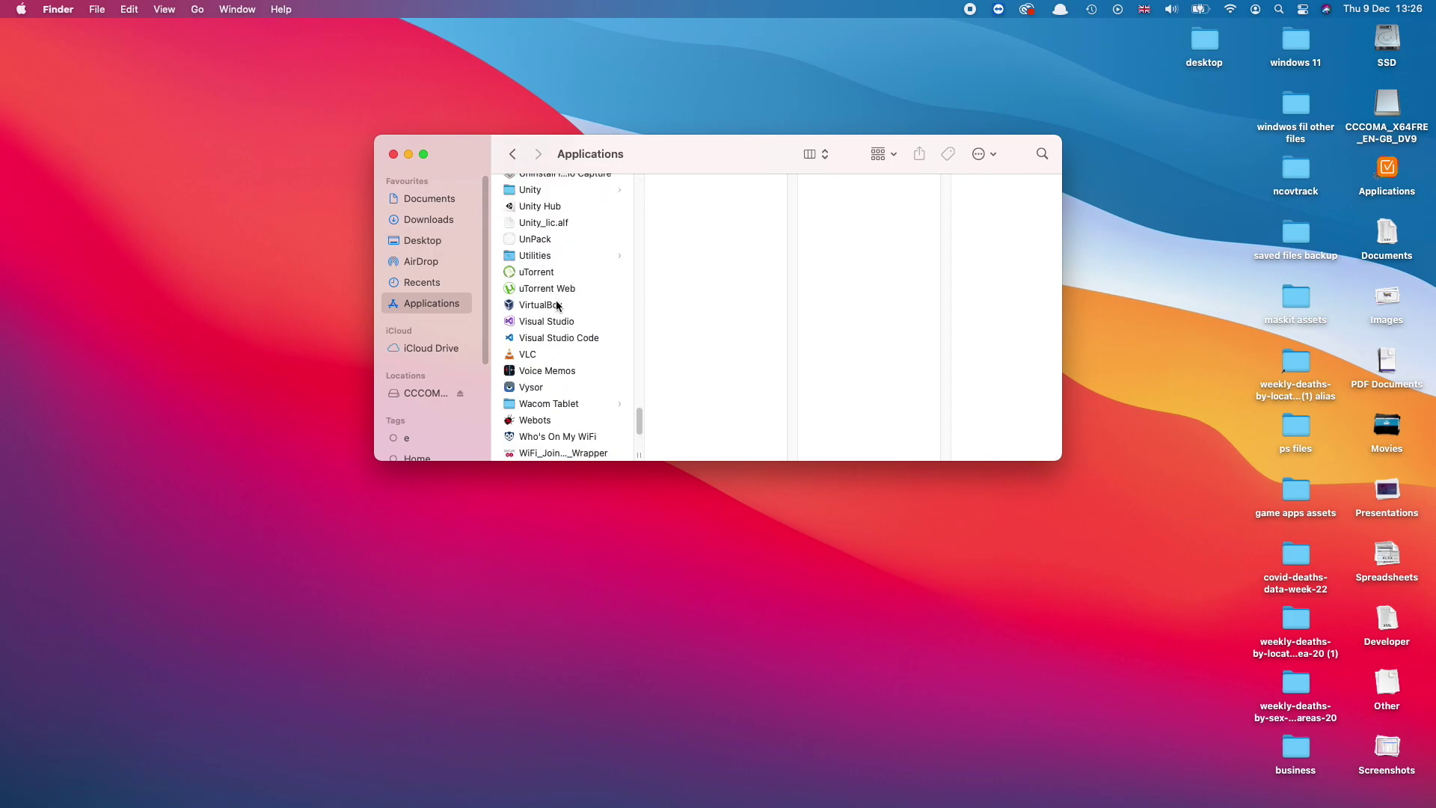
pyautogui.click(552, 261)
pyautogui.scroll(-3, 732, 388)
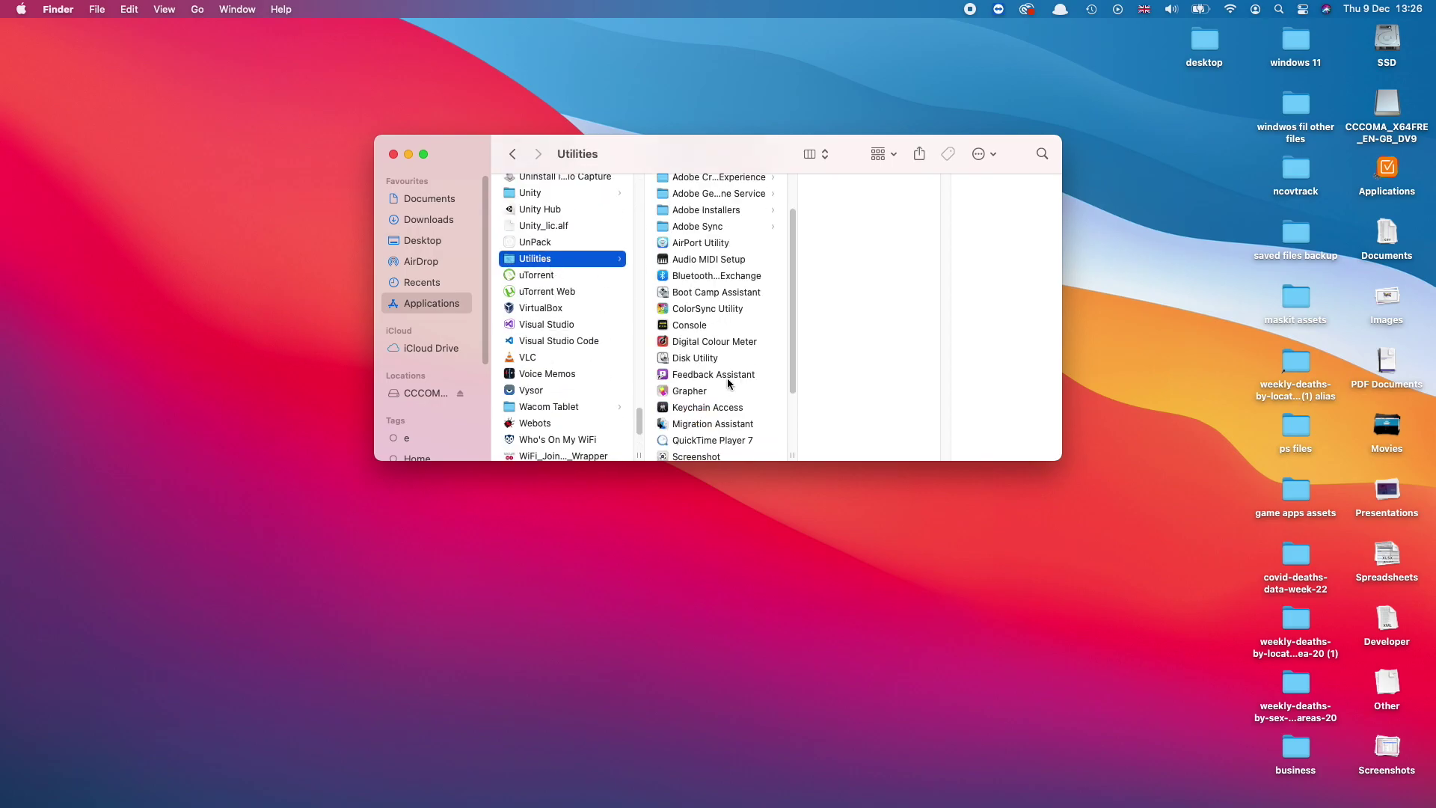
pyautogui.click(707, 361)
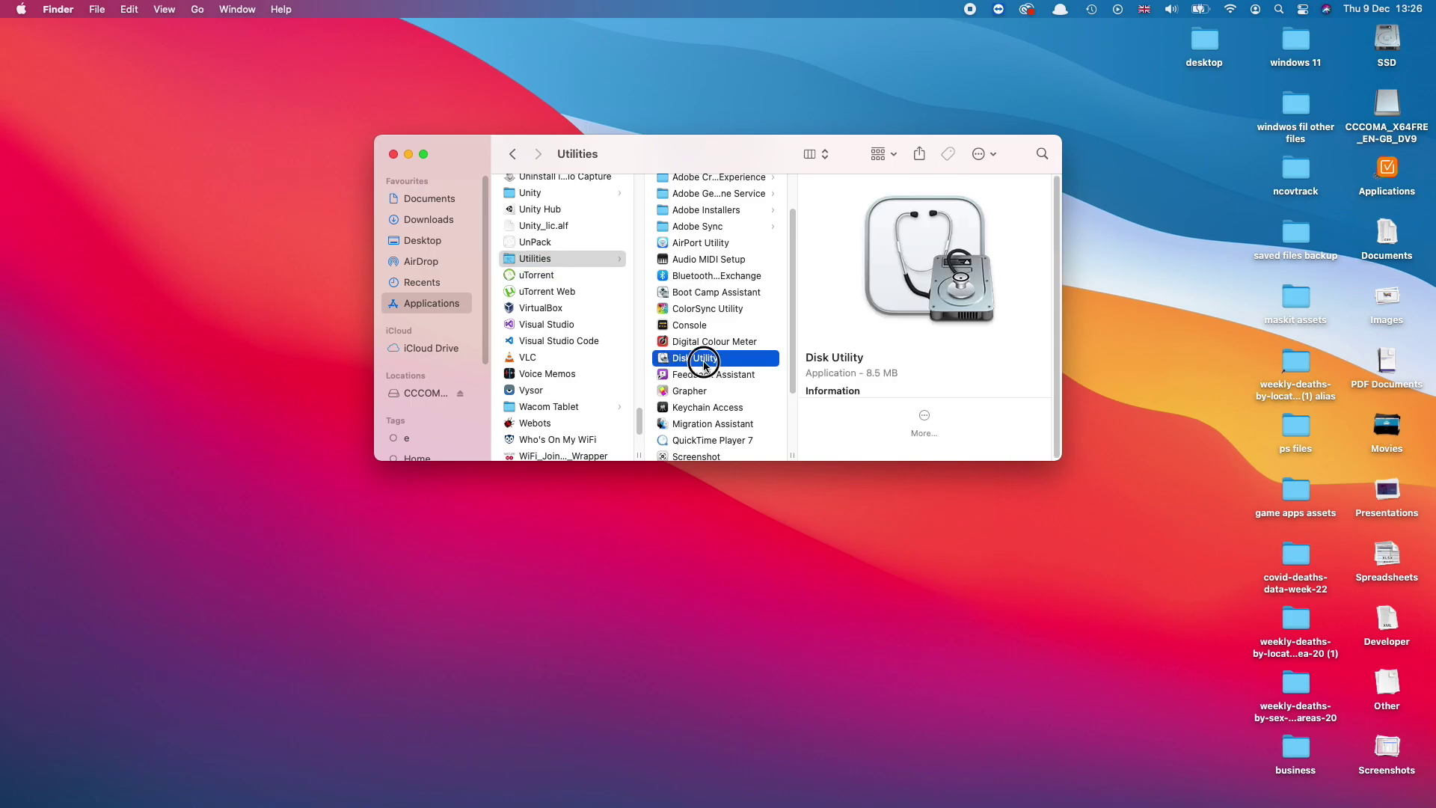
# - Launch Disk Utility and start an Image from Folder of 'windows 11' in DVD/CD master format
pyautogui.doubleClick(703, 362)
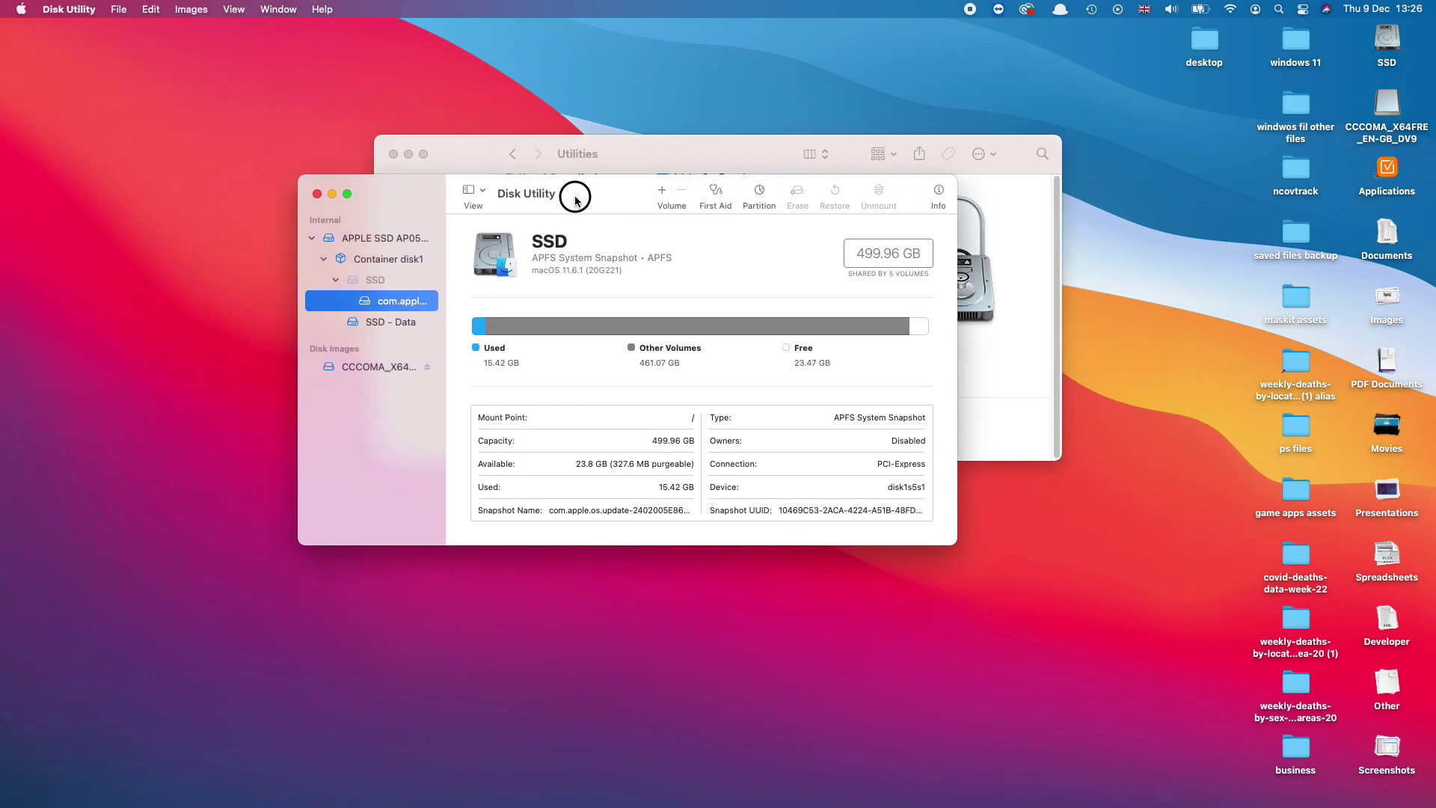
pyautogui.click(118, 9)
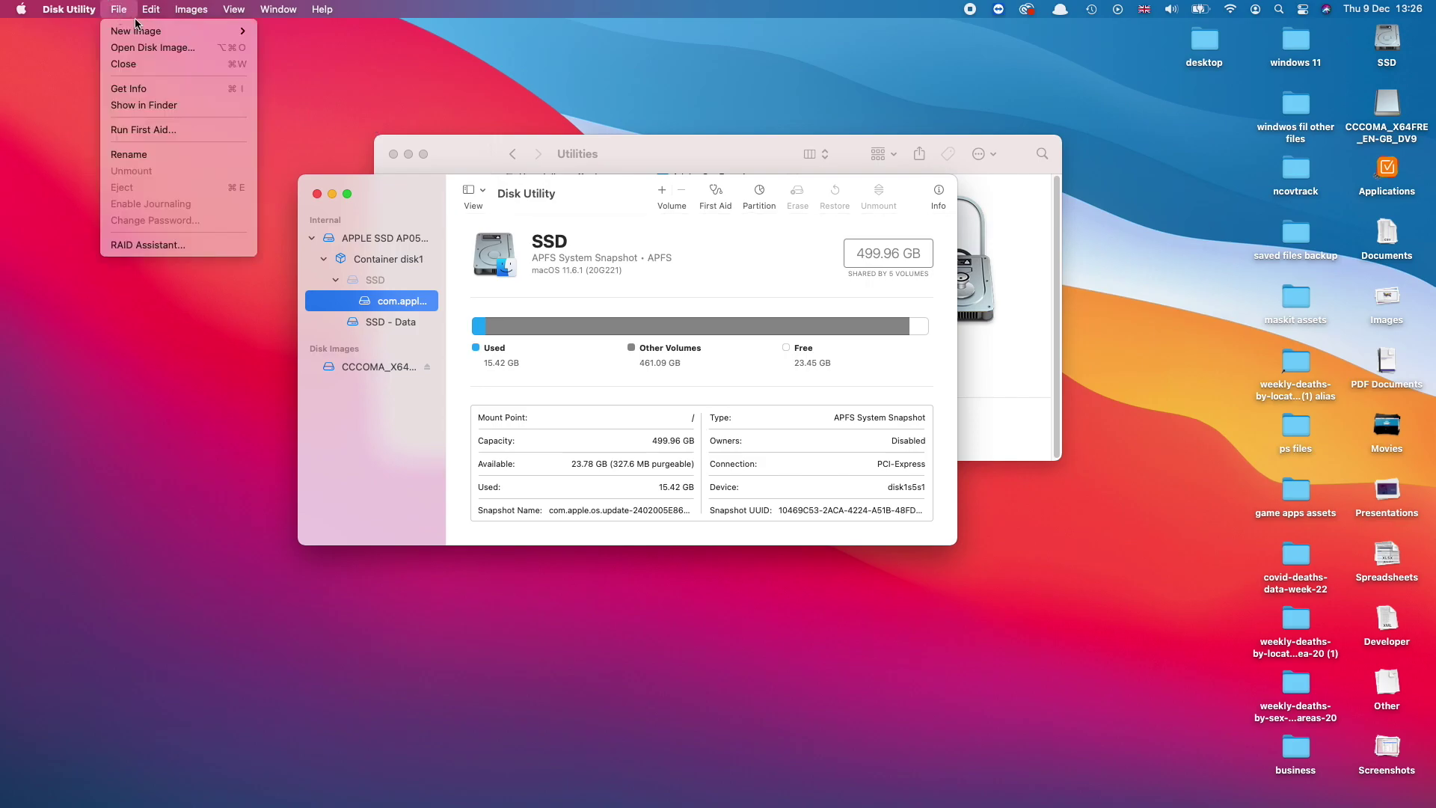
pyautogui.moveTo(138, 30)
pyautogui.click(327, 56)
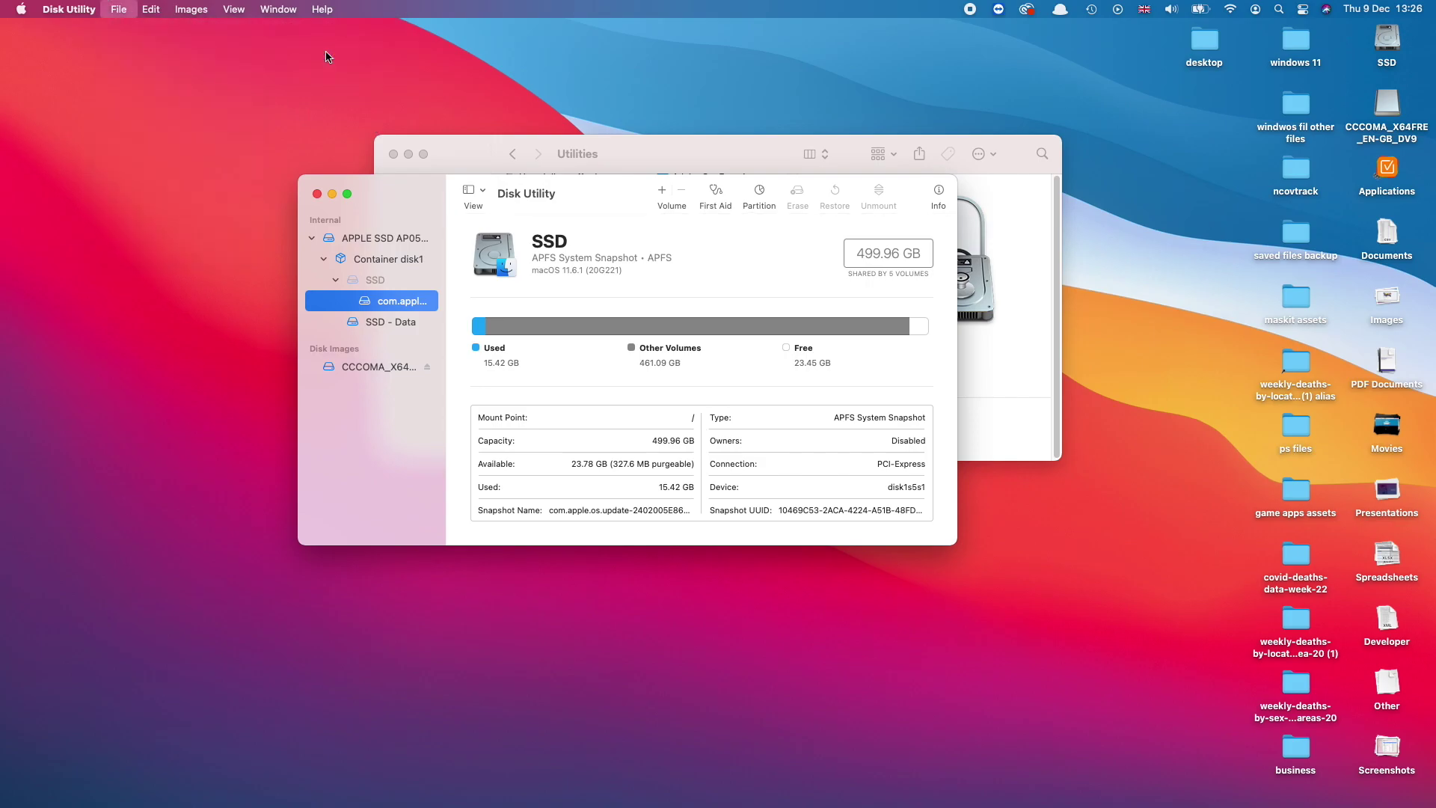
pyautogui.moveTo(1314, 47); pyautogui.dragTo(774, 352)
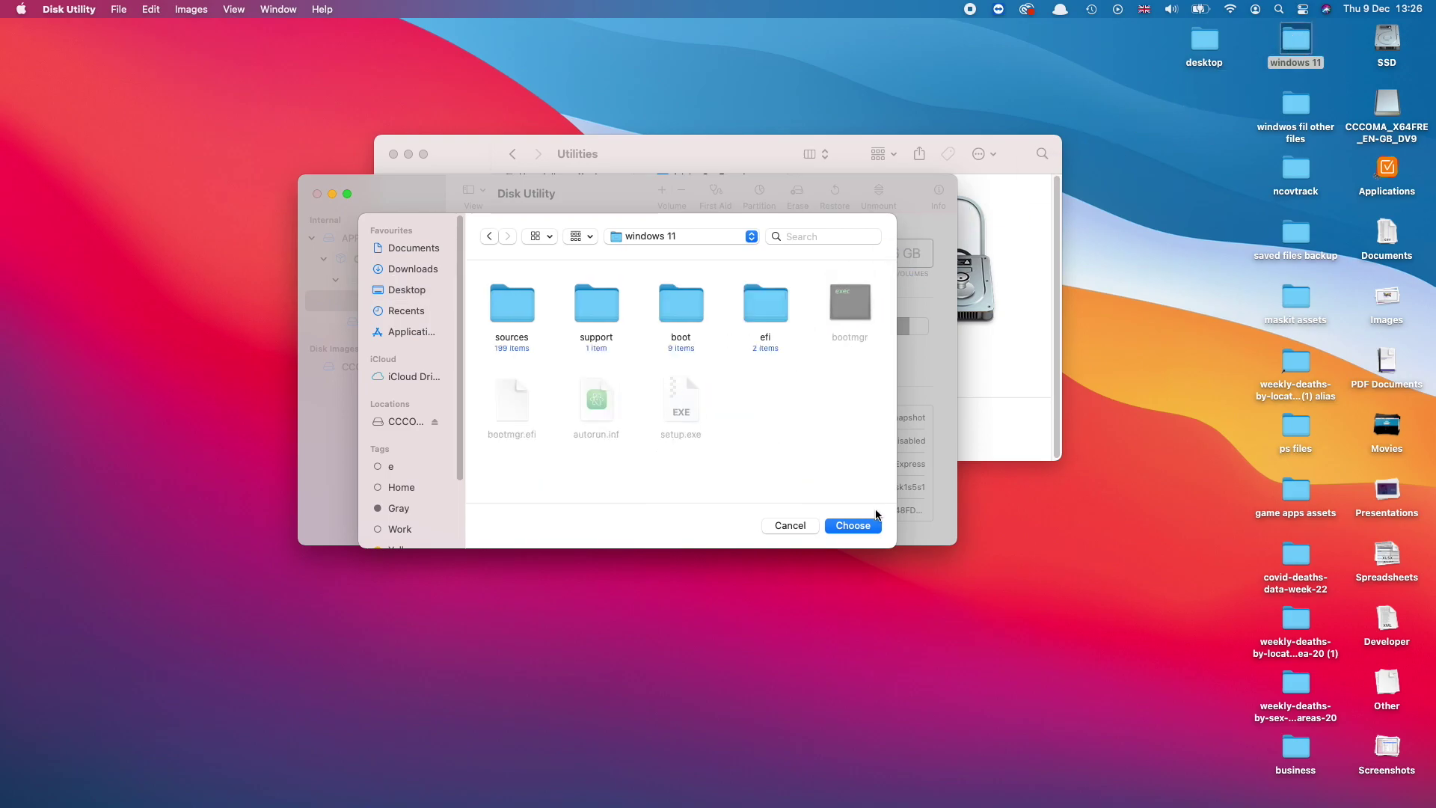
pyautogui.click(852, 526)
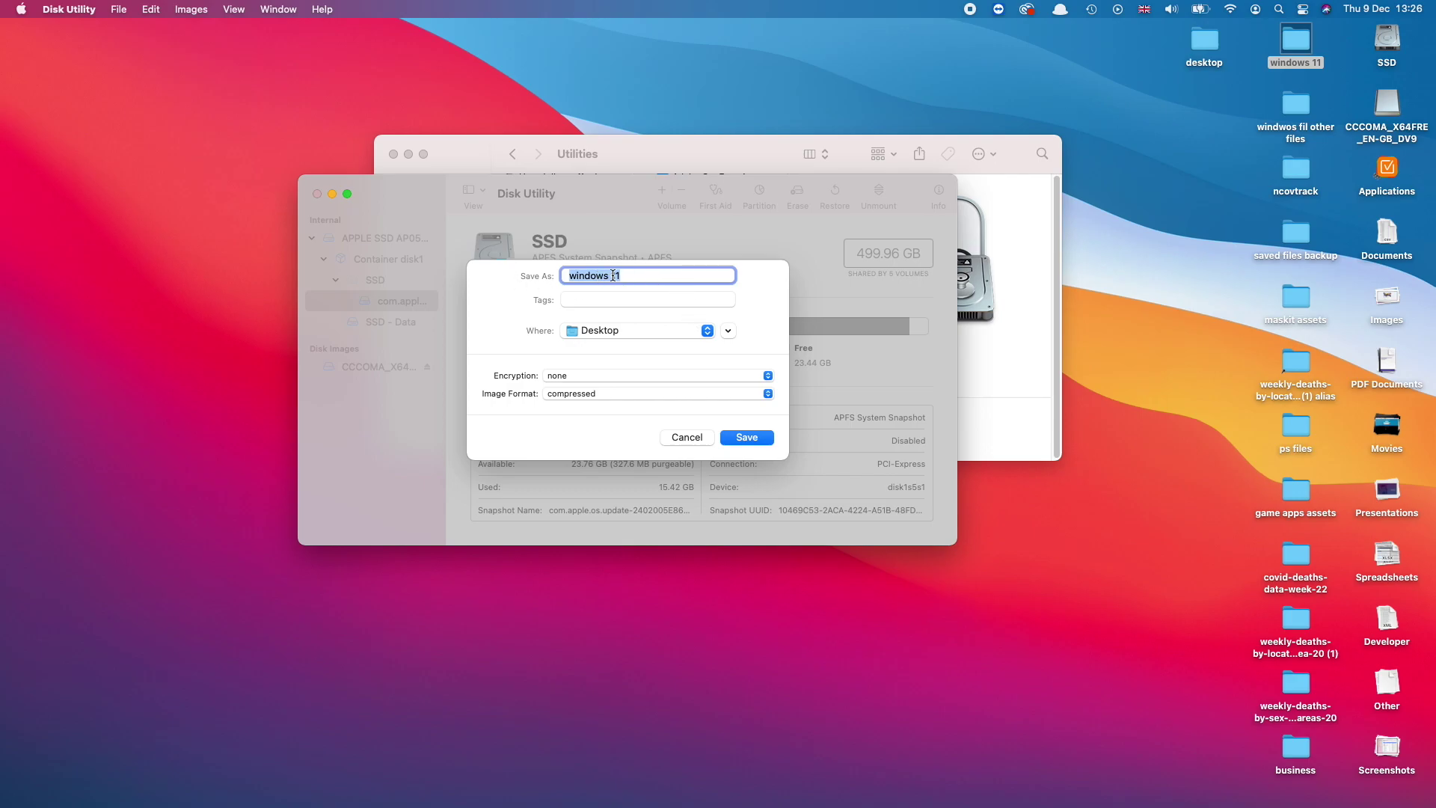
pyautogui.click(564, 393)
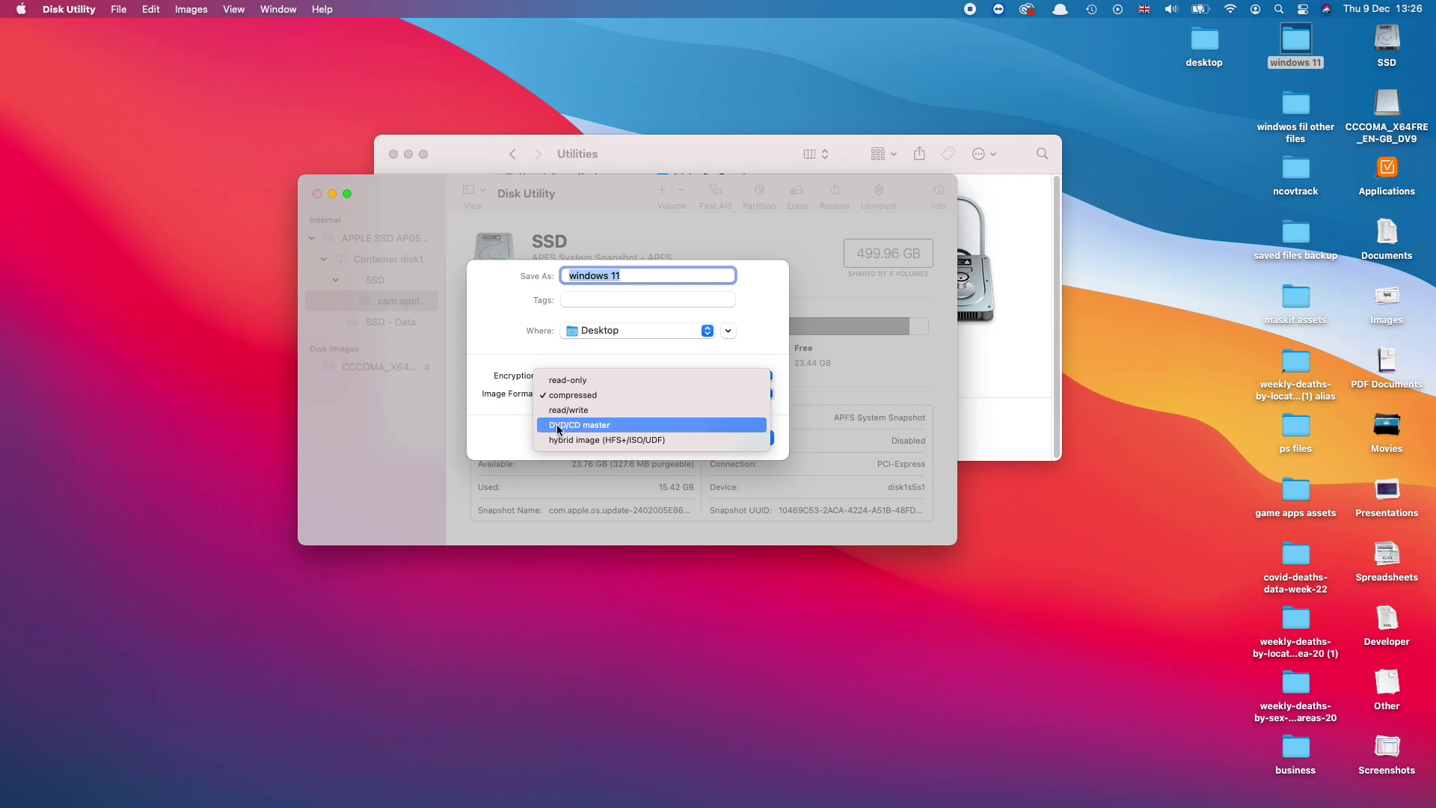
pyautogui.click(613, 426)
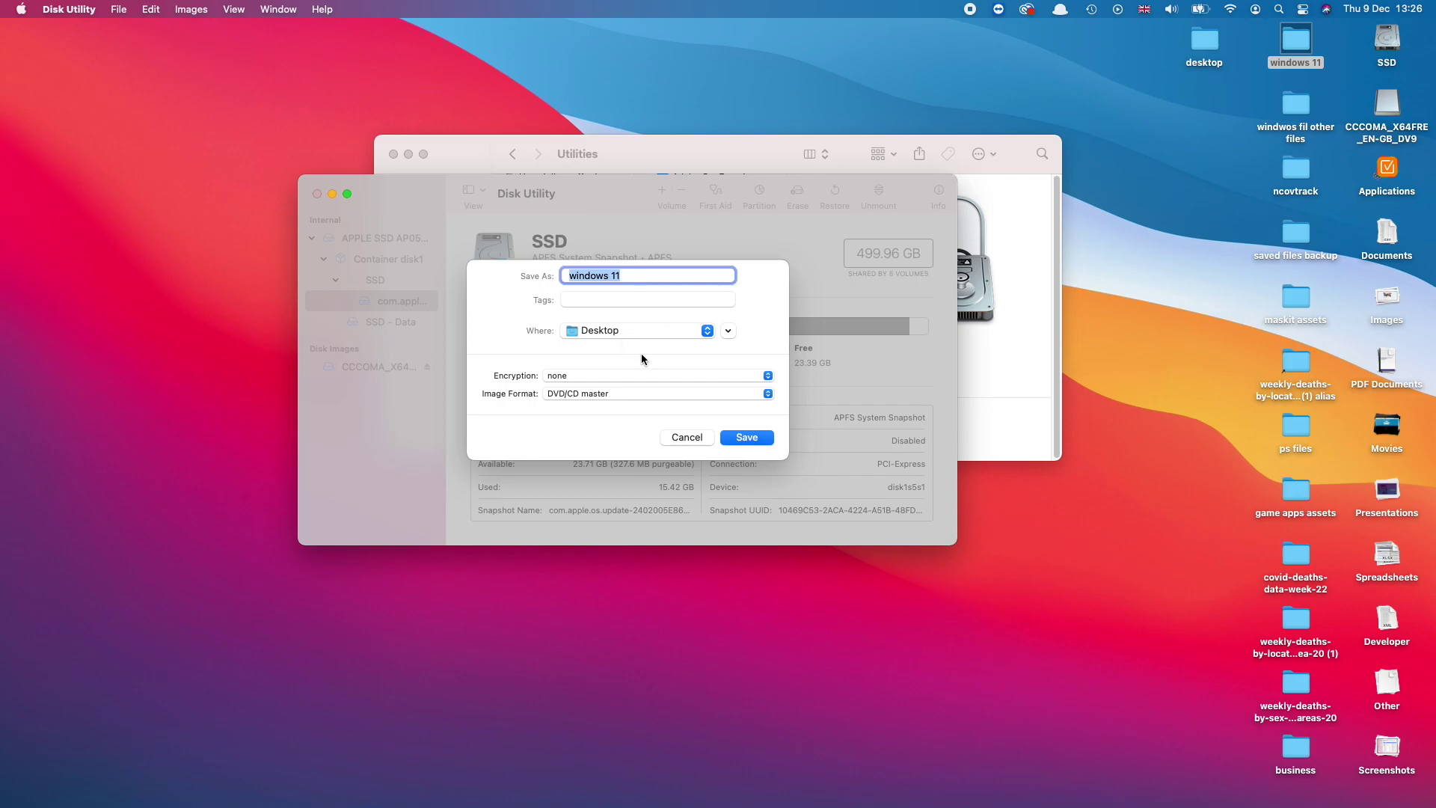
# - Save the 'windows 11.cdr' image, dismiss the success message, and close Disk Utility
pyautogui.click(740, 439)
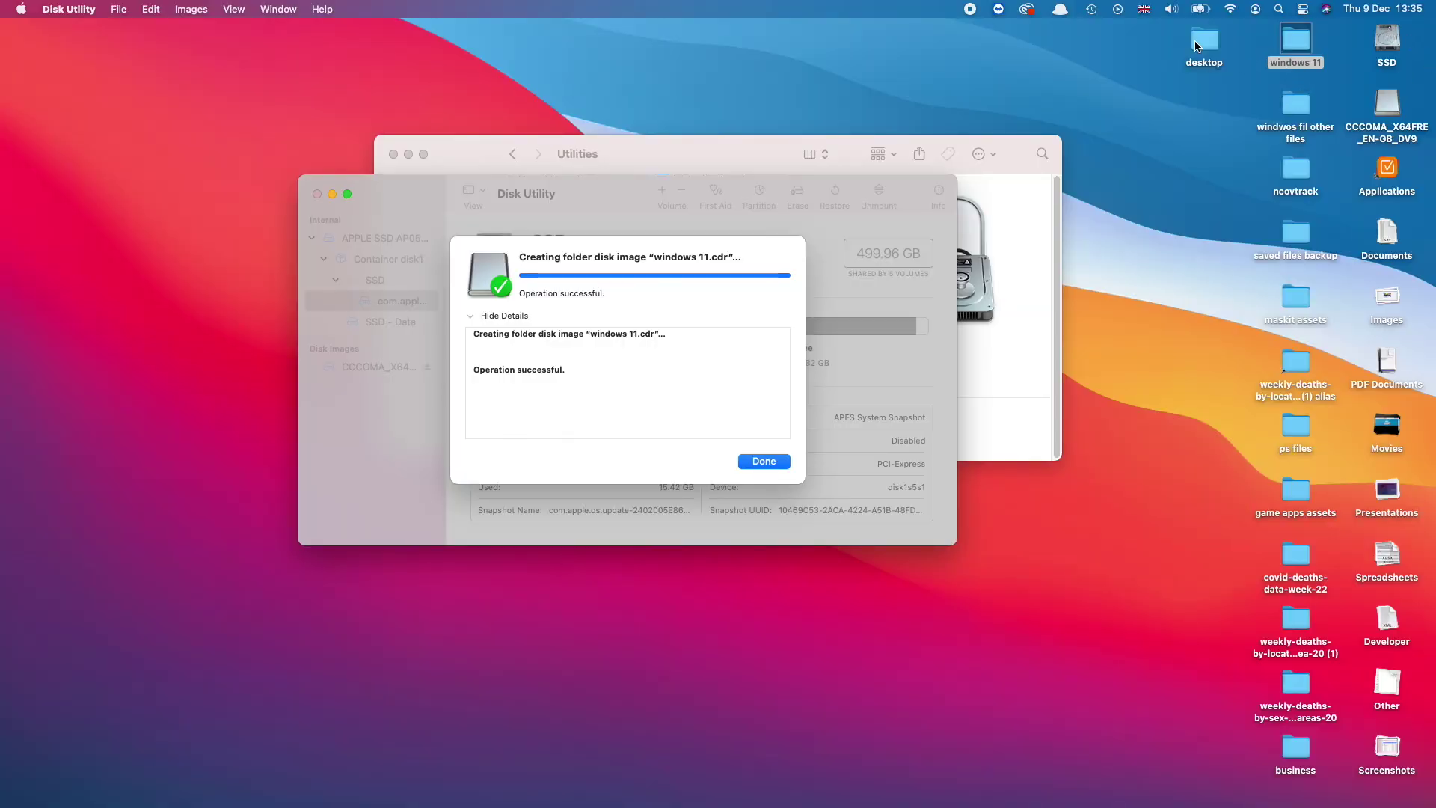
pyautogui.click(766, 461)
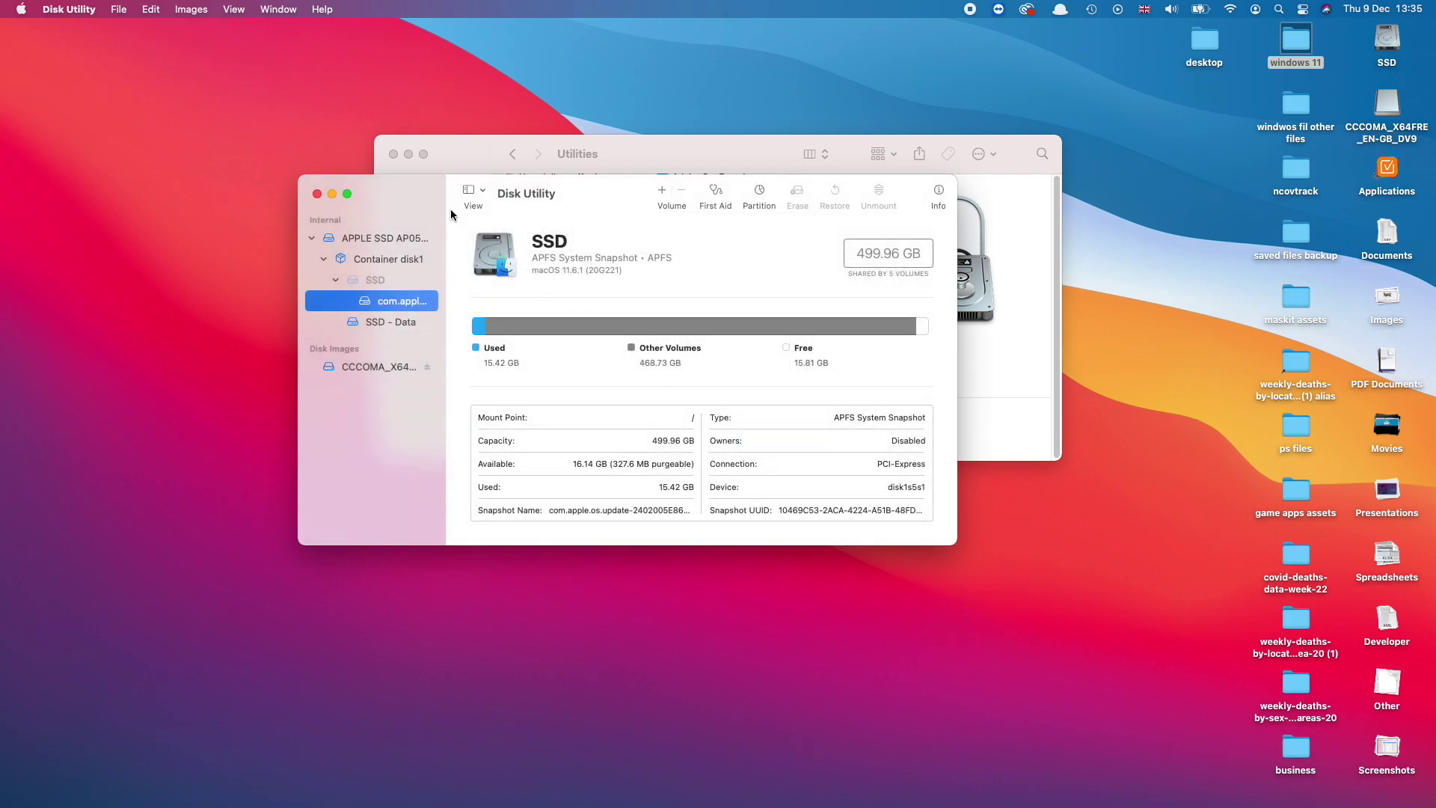
pyautogui.click(318, 194)
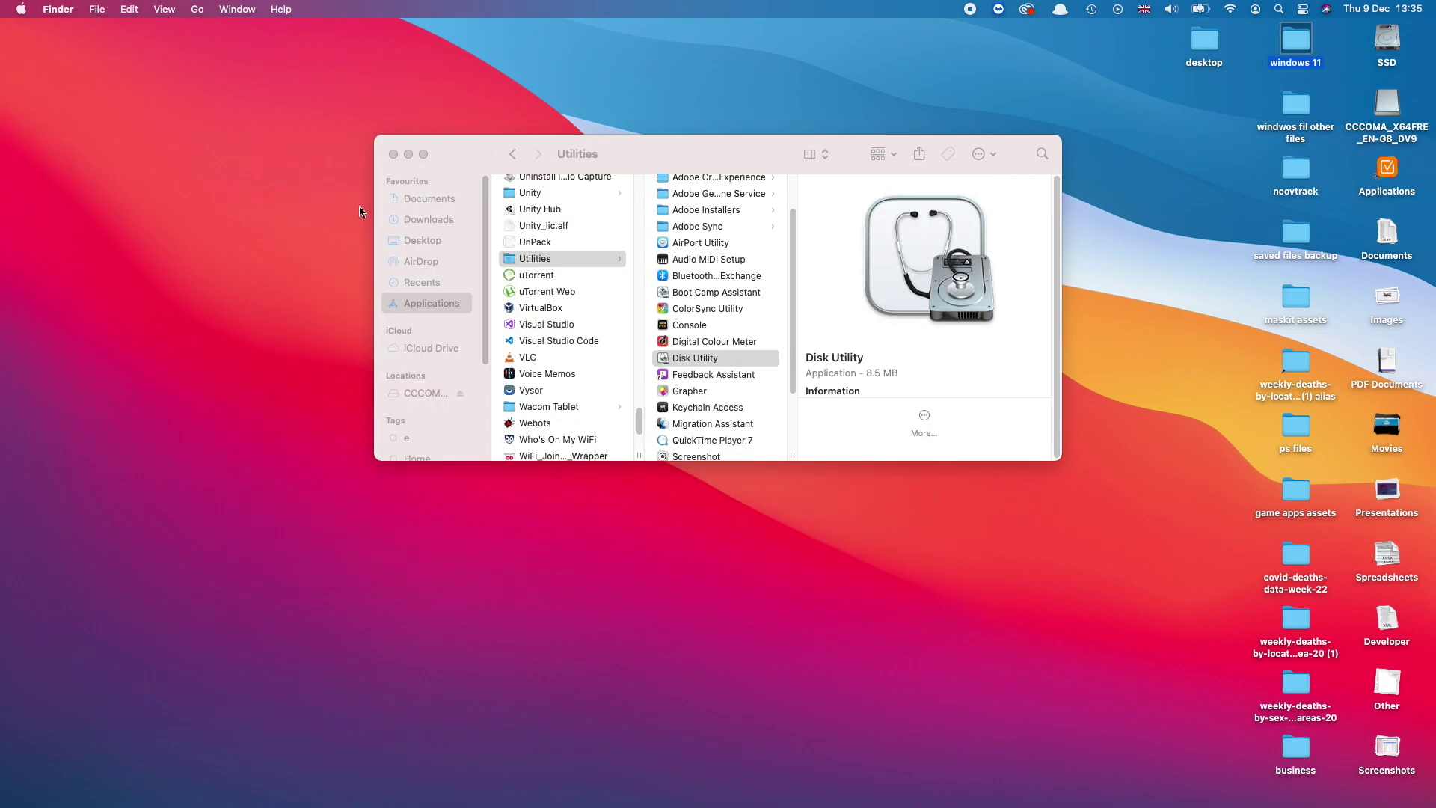
# - Launch Terminal from the Utilities folder and run cd ~/Desktop
pyautogui.click(639, 161)
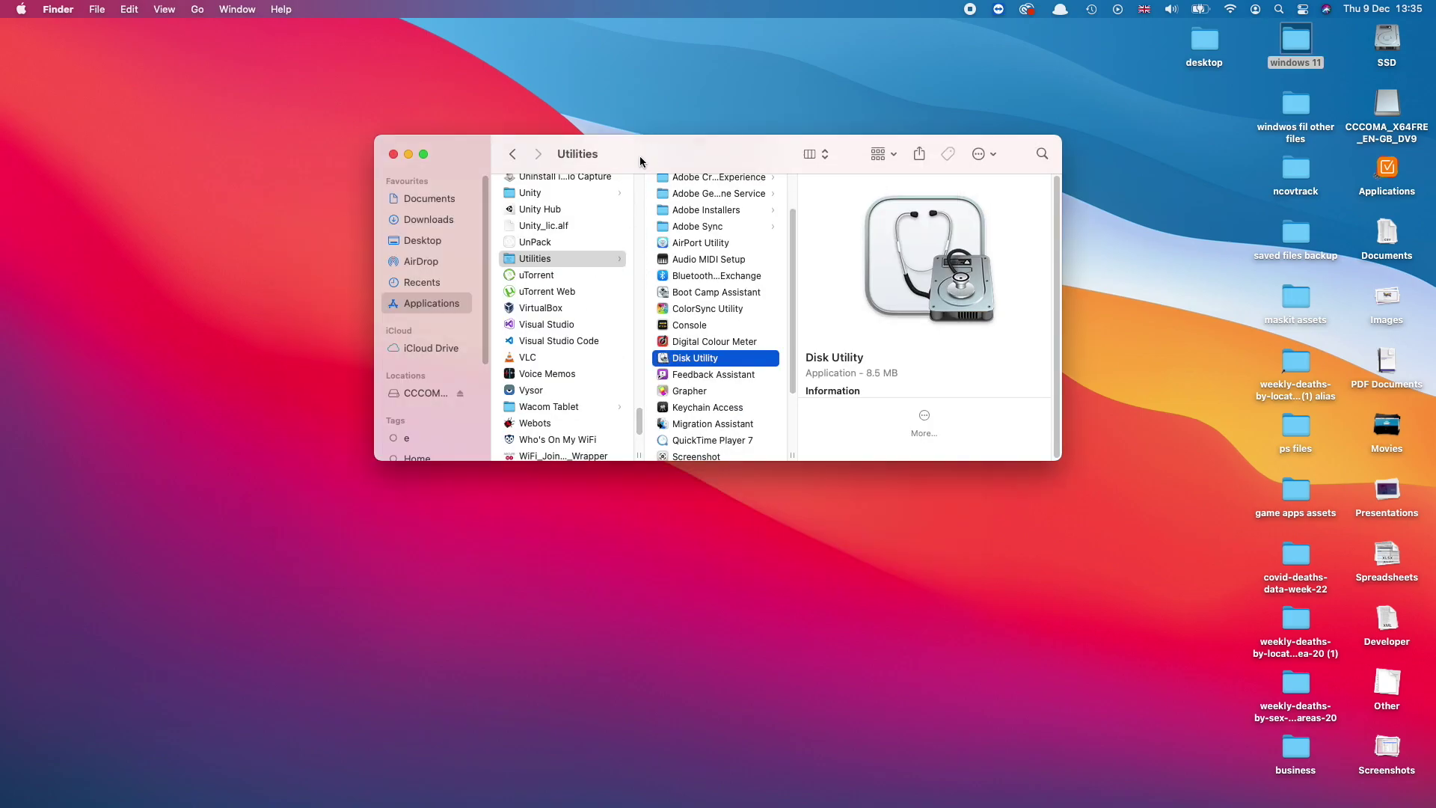
pyautogui.scroll(-3, 688, 389)
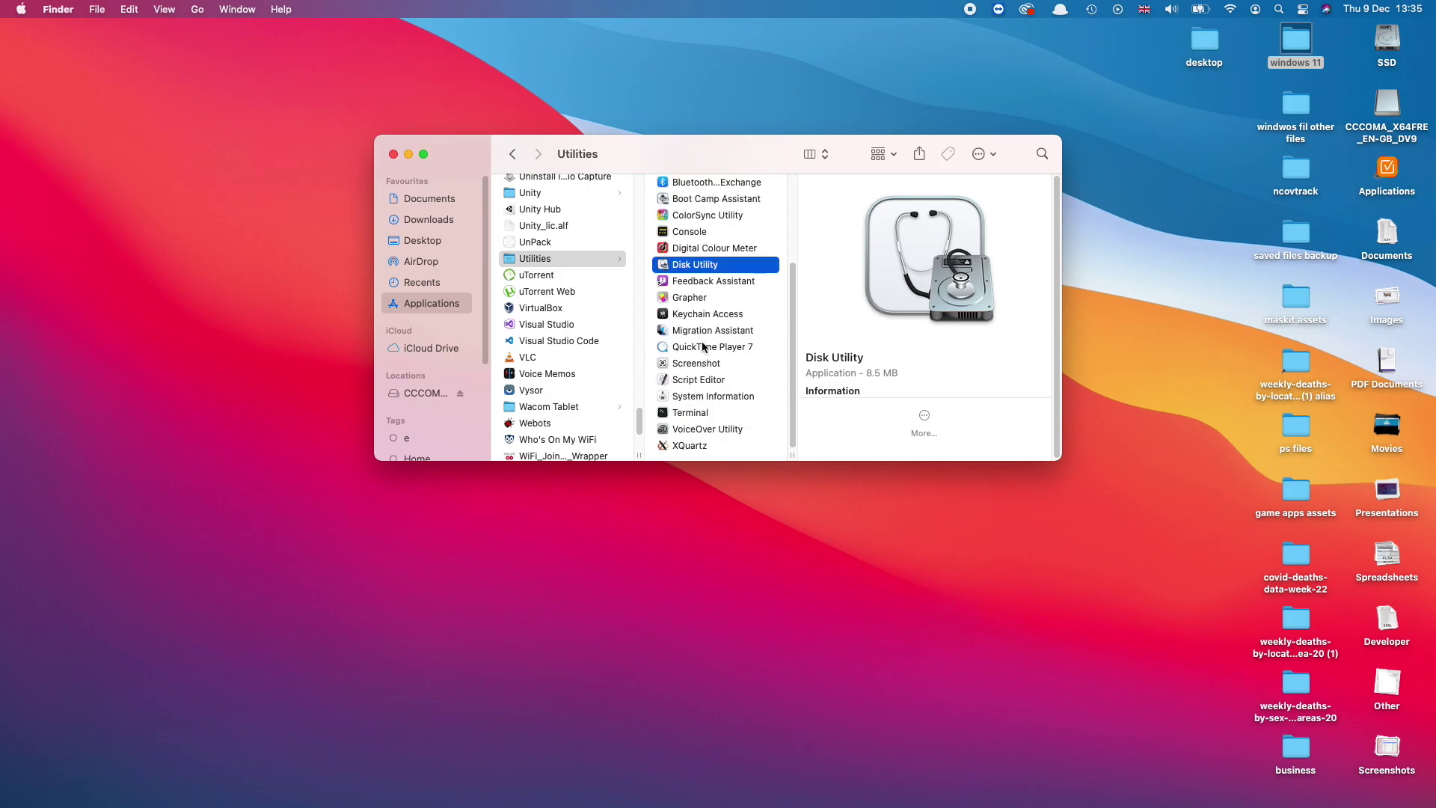
pyautogui.doubleClick(704, 416)
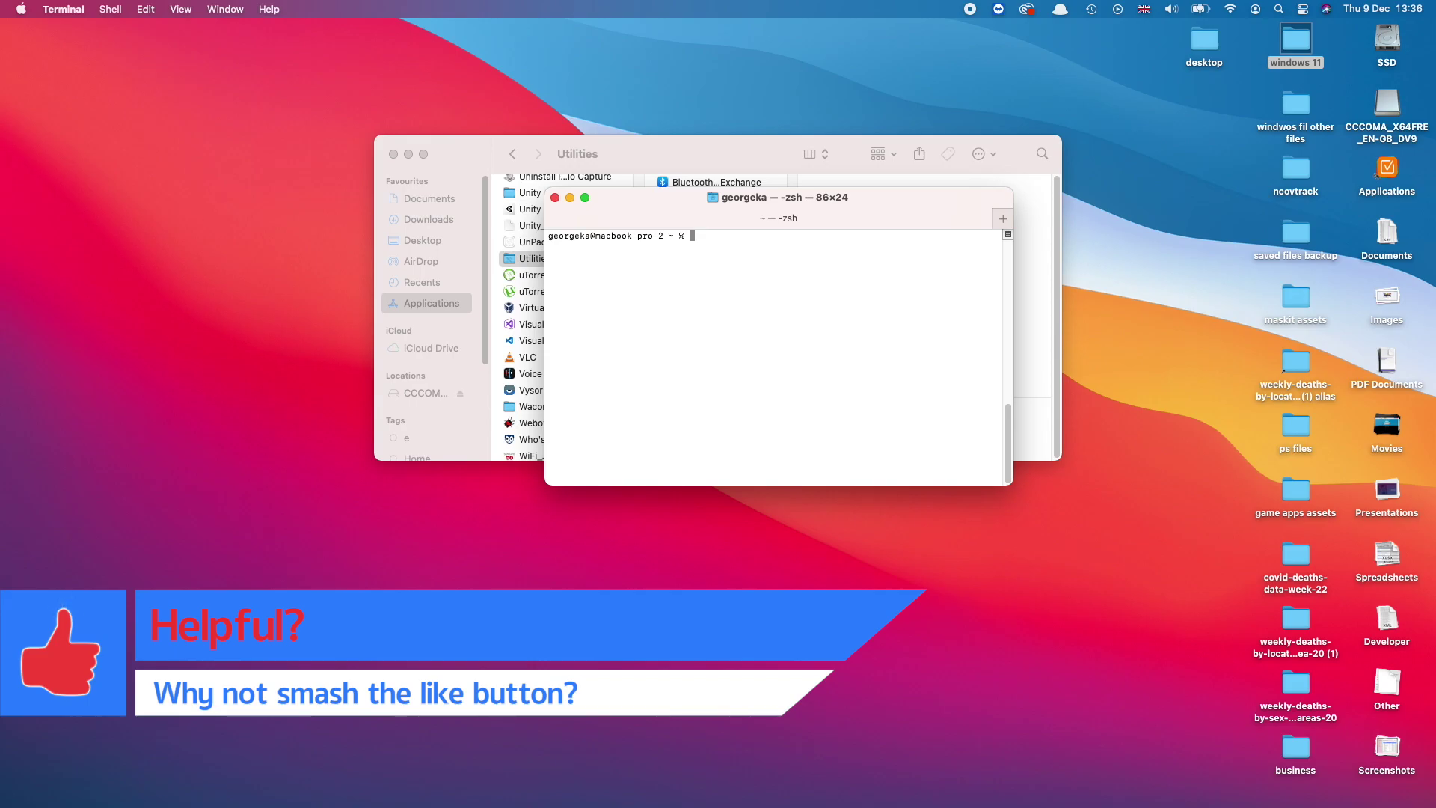
pyautogui.write('cd ')
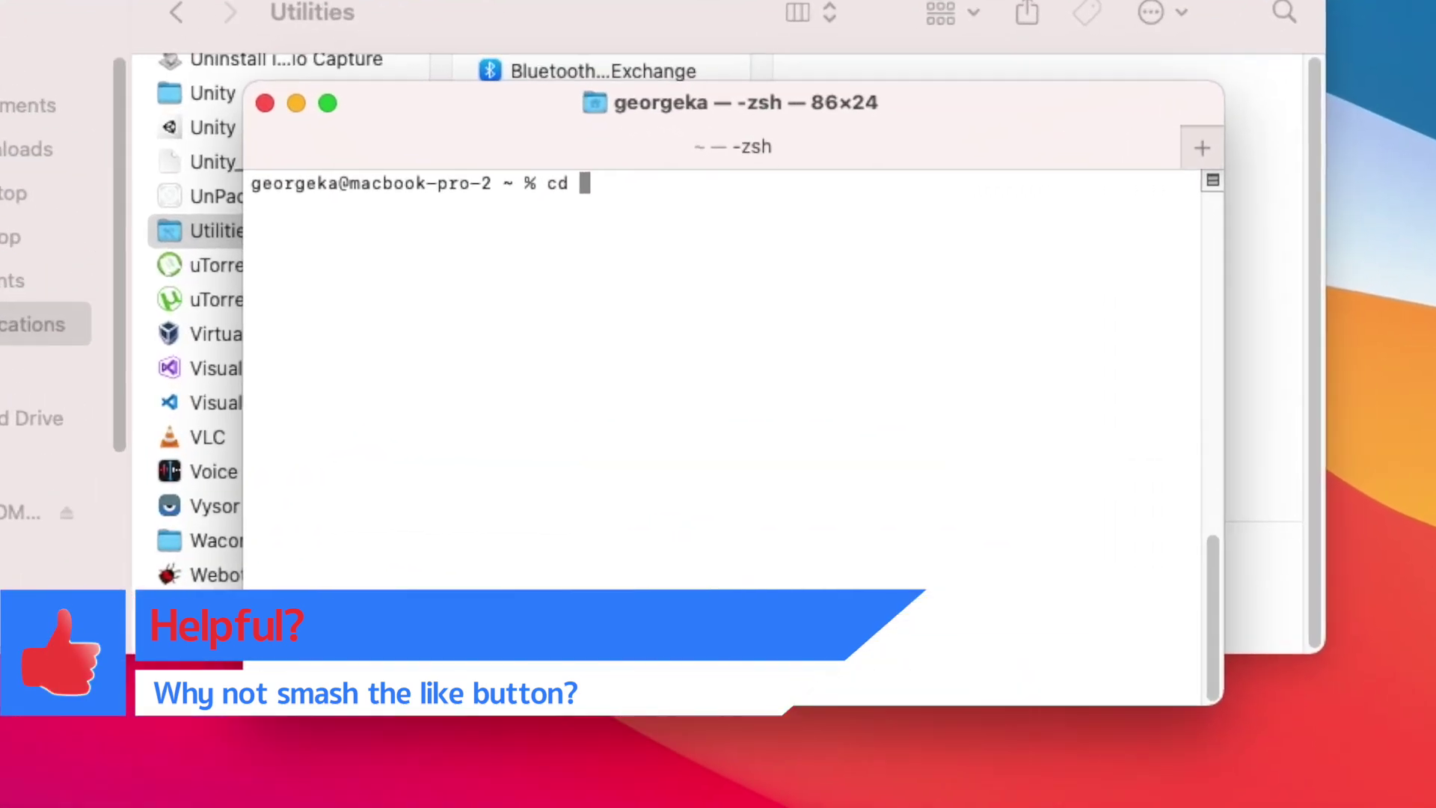
pyautogui.write('~')
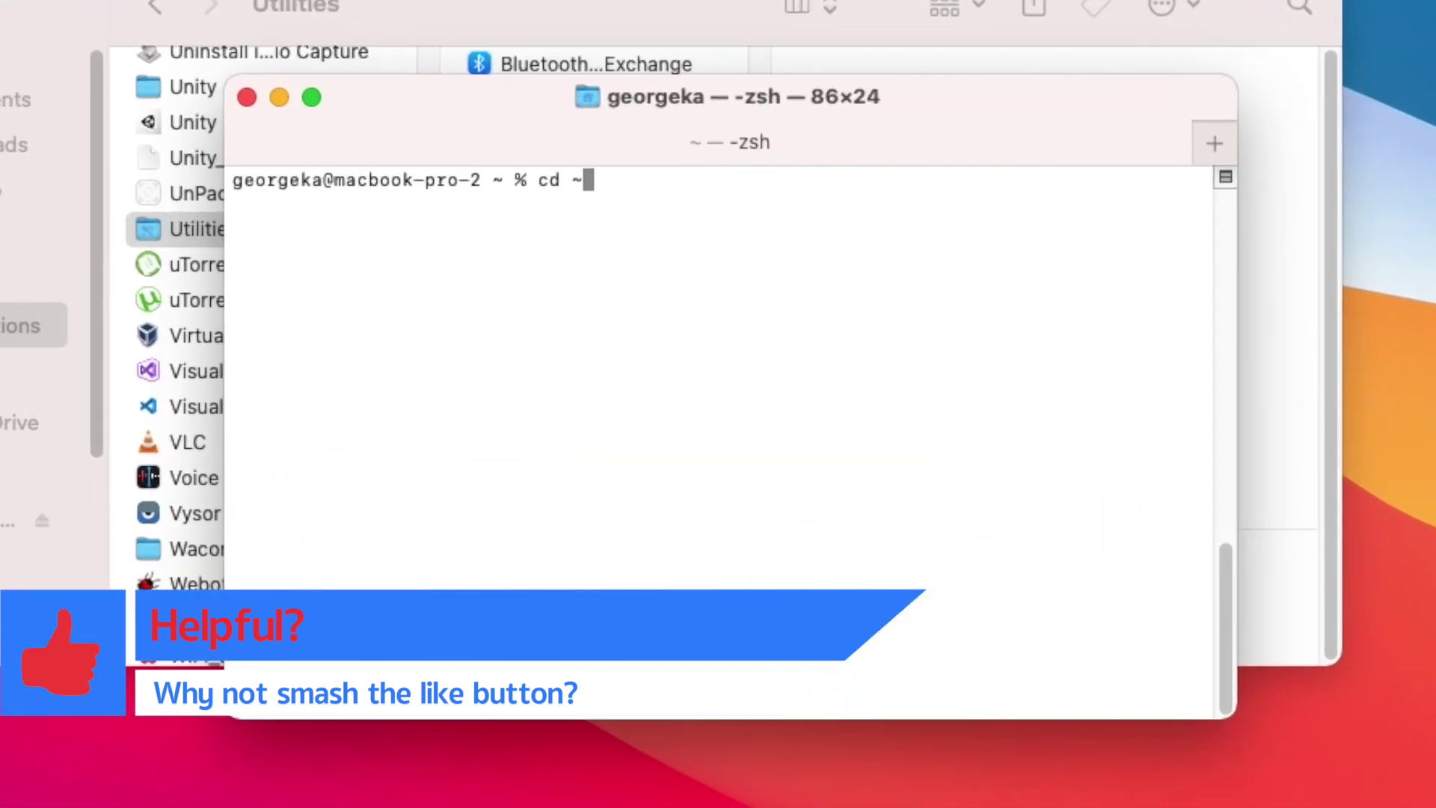
pyautogui.write('/D')
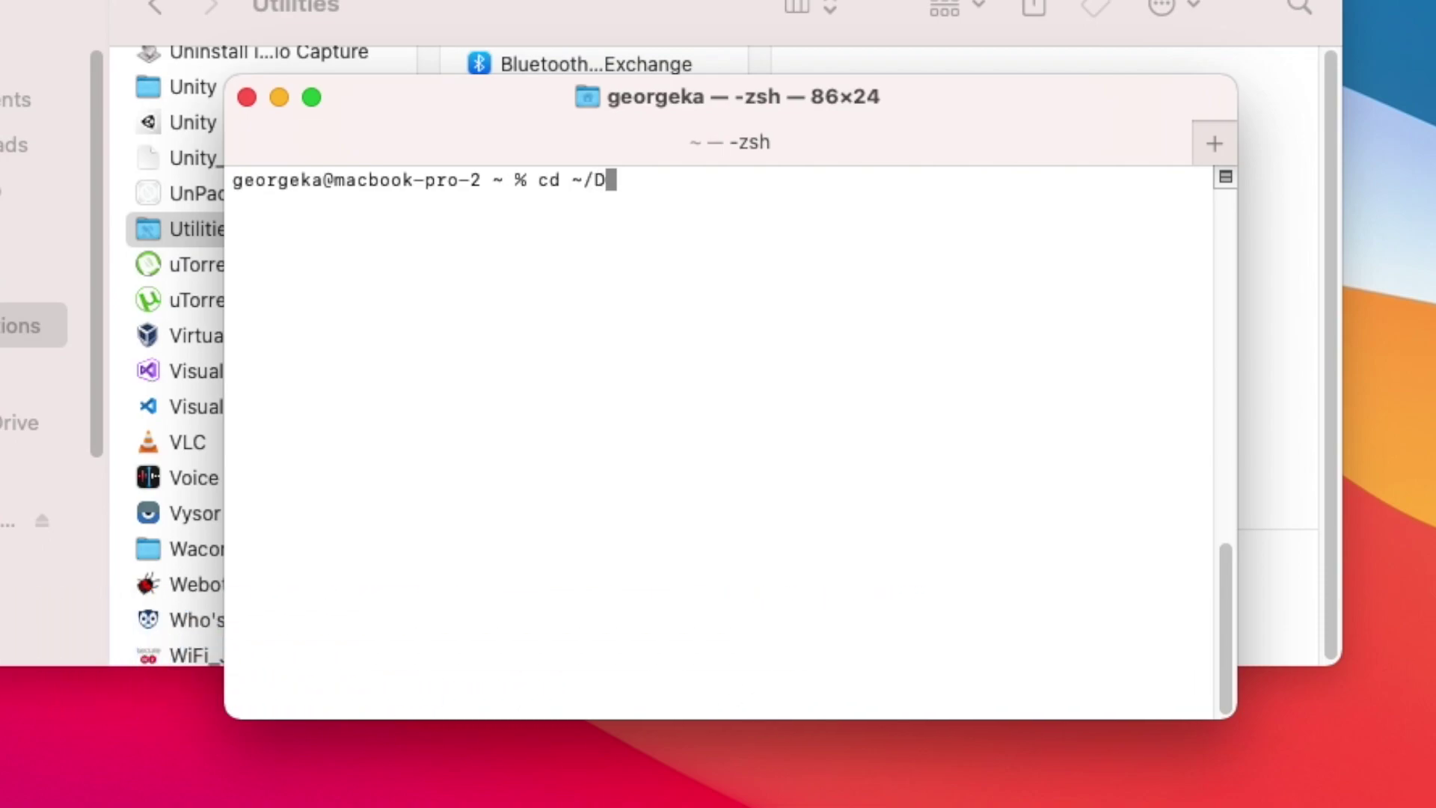
pyautogui.write('esktop')
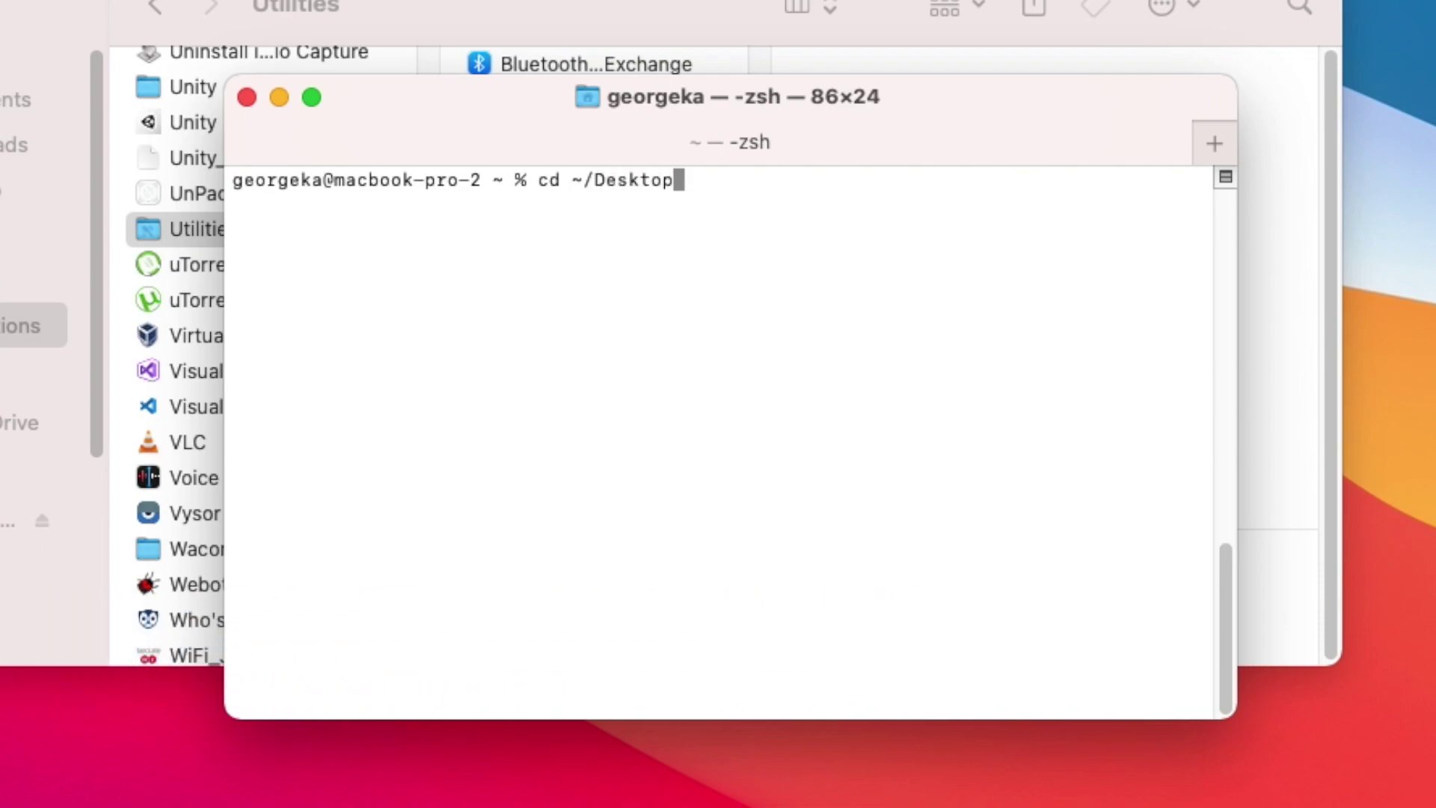
pyautogui.press('Return')
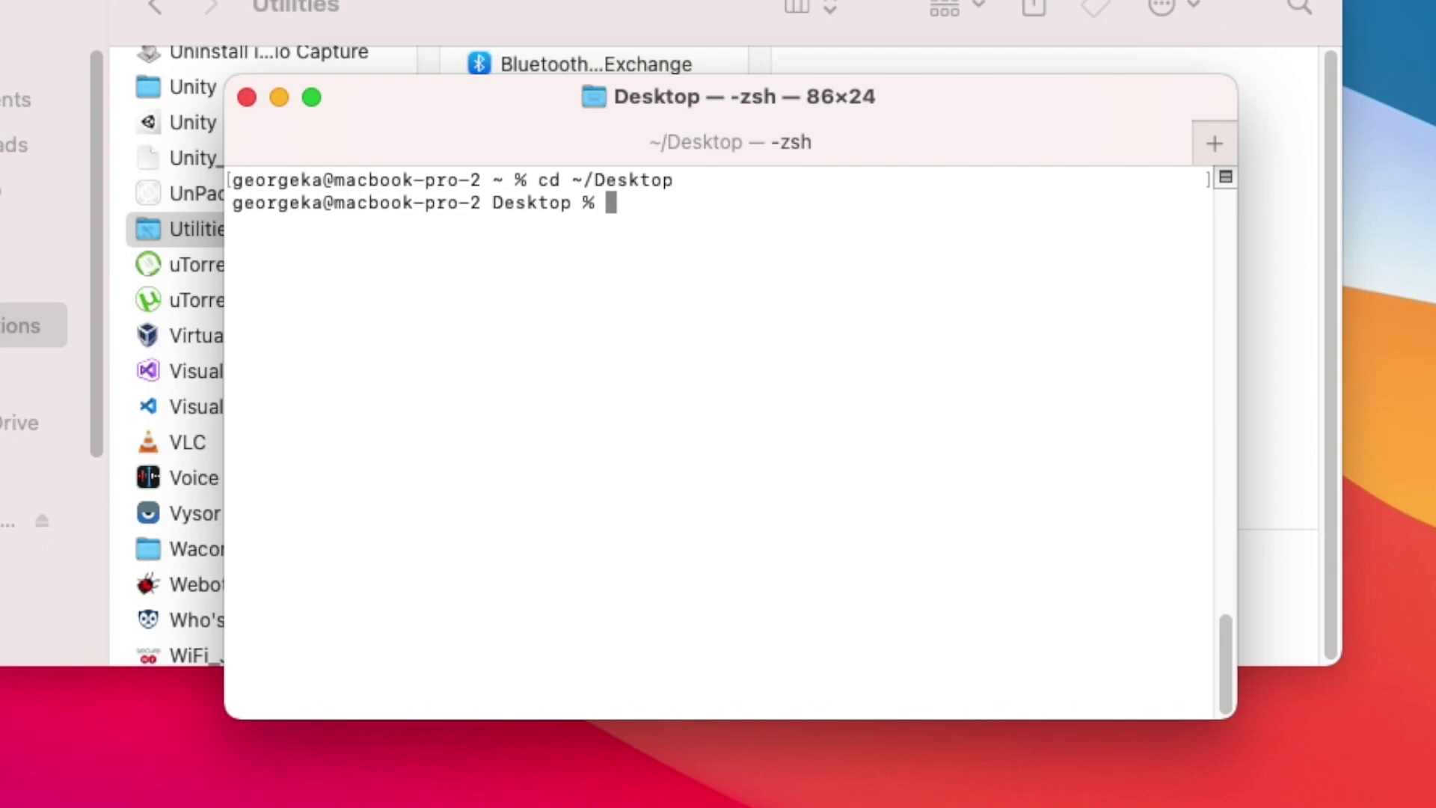
# - Paste 'hdiutil makehybrid -iso -joliet -o filename.iso filename.cdr' and widen the Terminal window to fit it
pyautogui.write('hdiutil makehybrid -iso -joliet -o filename.iso filename.cdr')
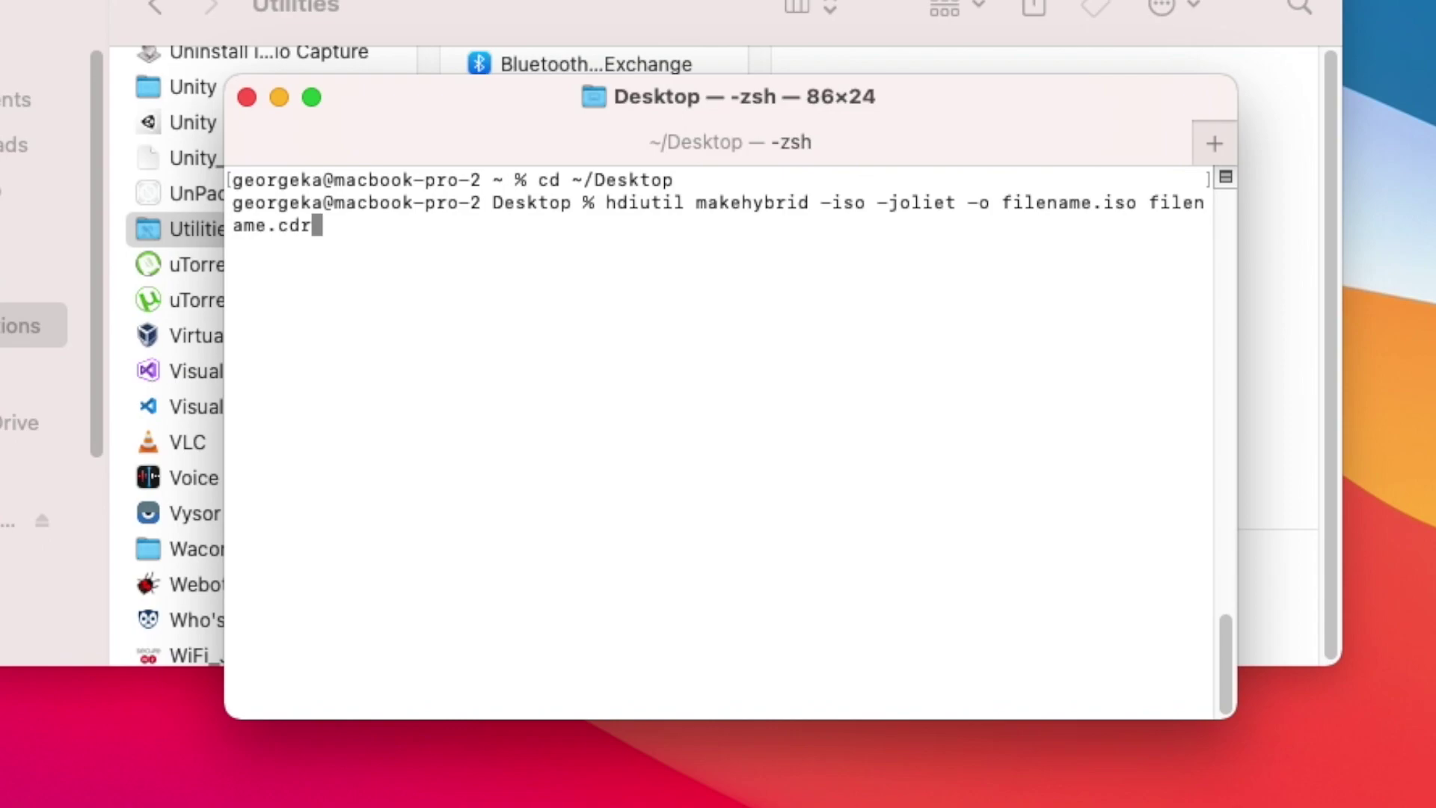
pyautogui.moveTo(224, 330); pyautogui.dragTo(63, 327)
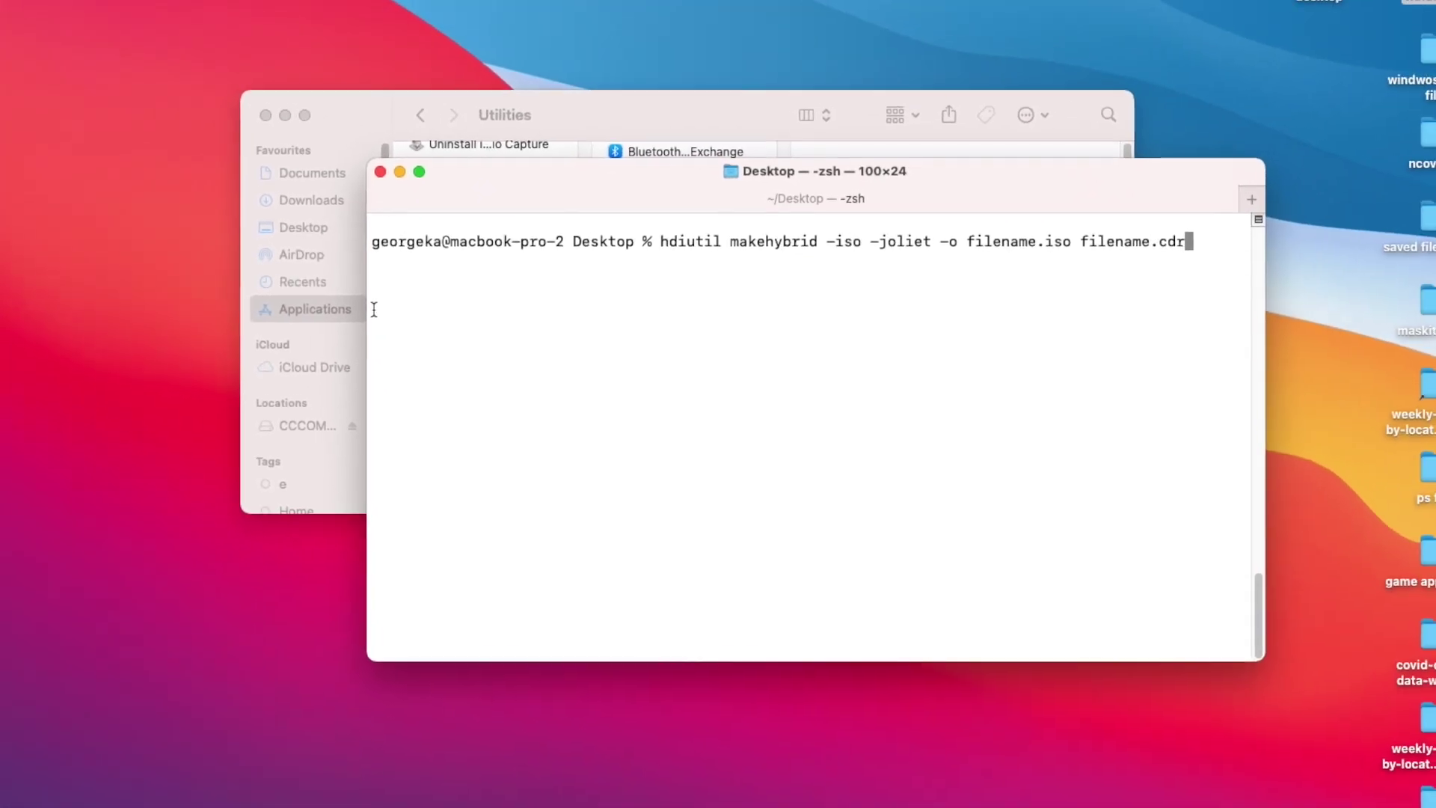
pyautogui.moveTo(1023, 157); pyautogui.dragTo(831, 132)
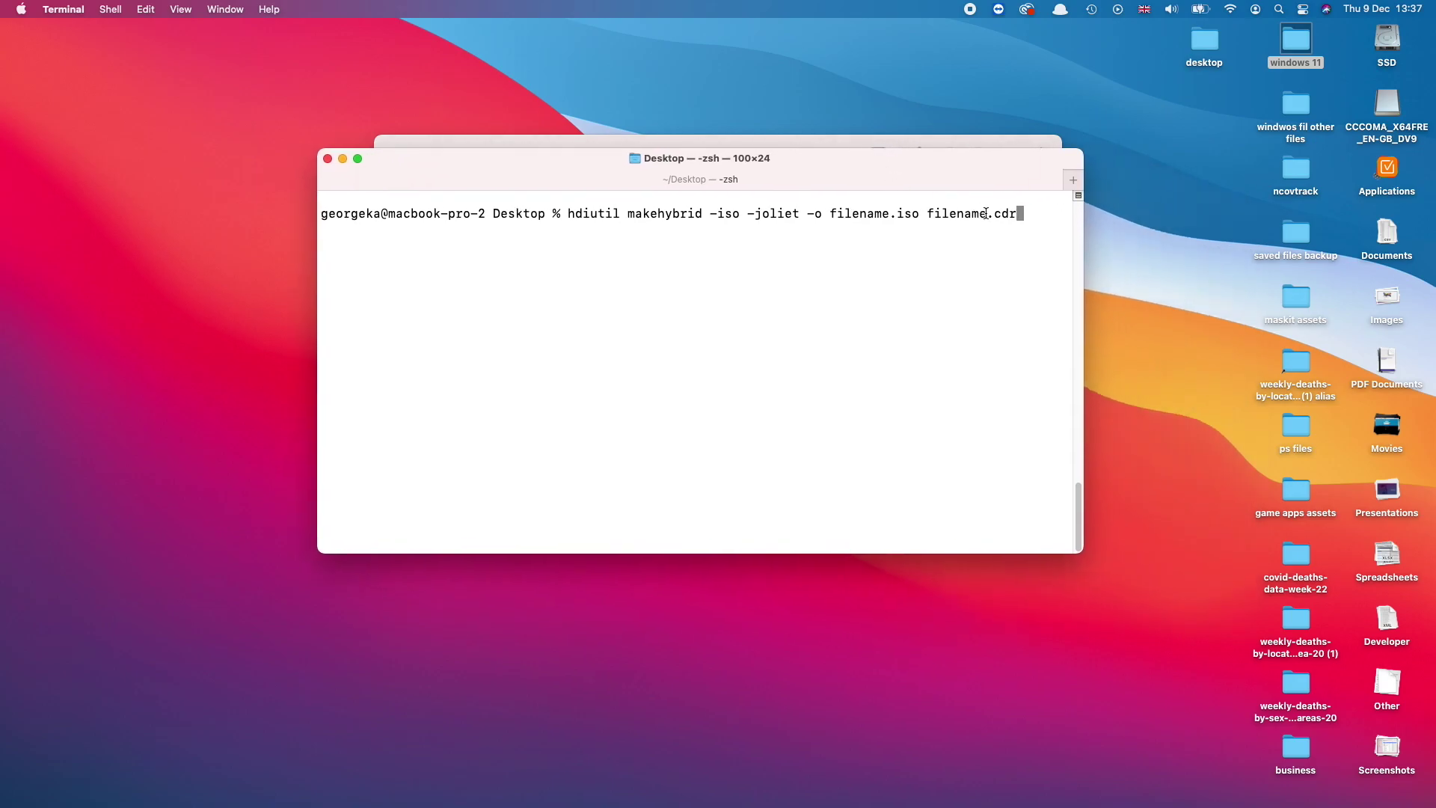
pyautogui.moveTo(986, 213); pyautogui.dragTo(928, 214)
pyautogui.press('Left')
pyautogui.click(1392, 683)
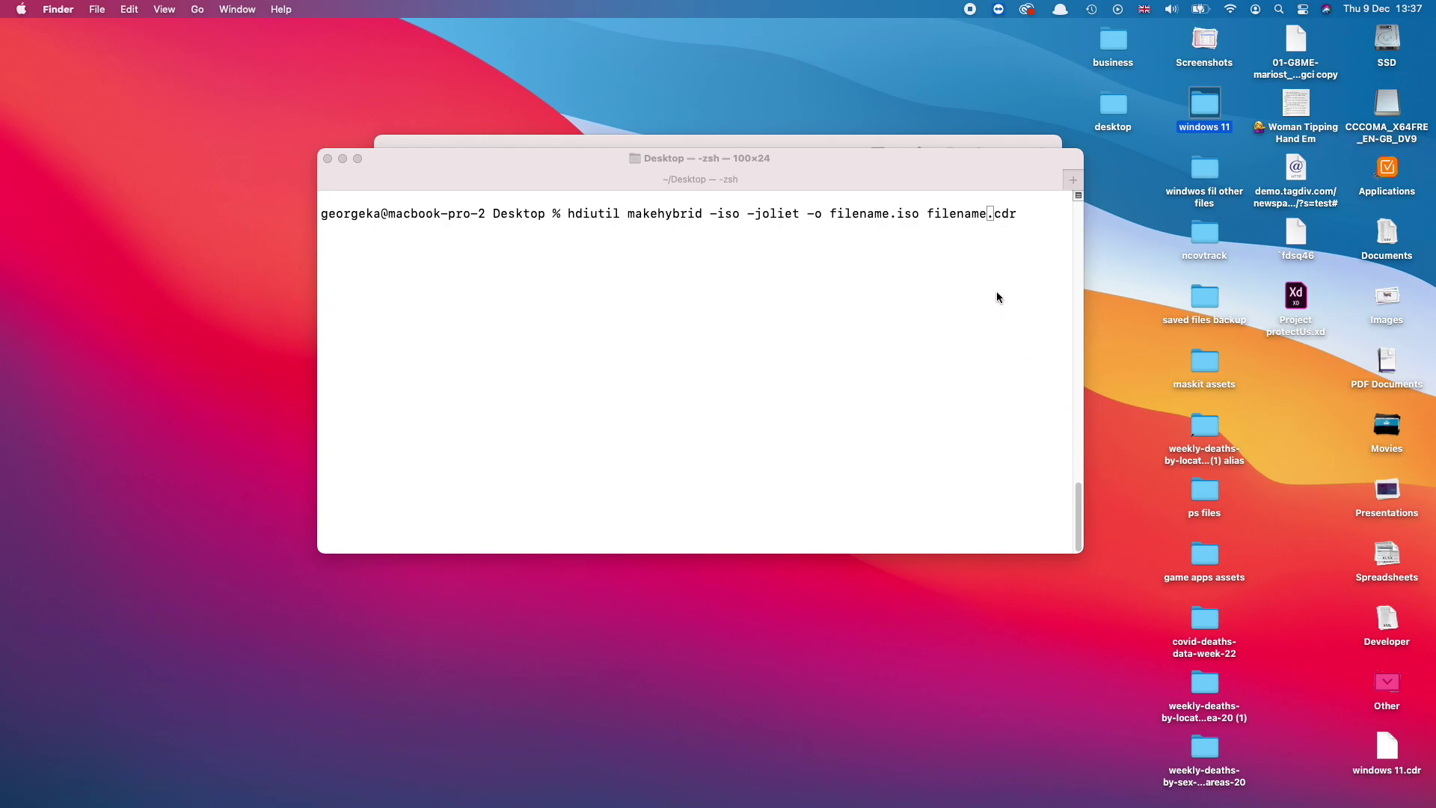
# - Replace the source 'filename.cdr' with 'windows\ 11.cdr' in the command
pyautogui.click(990, 234)
pyautogui.press('BackSpace')
pyautogui.press('BackSpace')
pyautogui.press('BackSpace')
pyautogui.press('BackSpace')
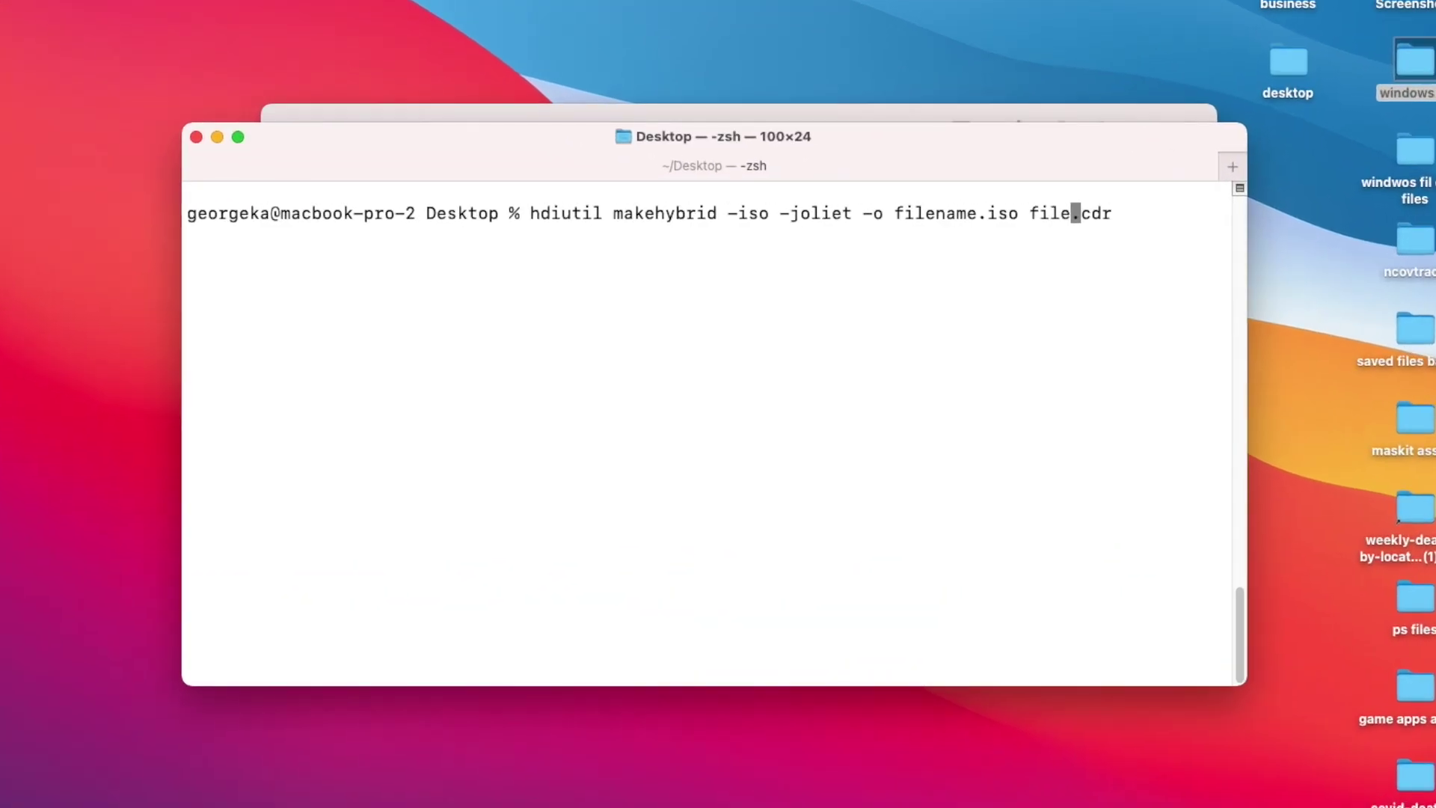
pyautogui.press('BackSpace')
pyautogui.press('BackSpace')
pyautogui.press('BackSpace')
pyautogui.press('BackSpace')
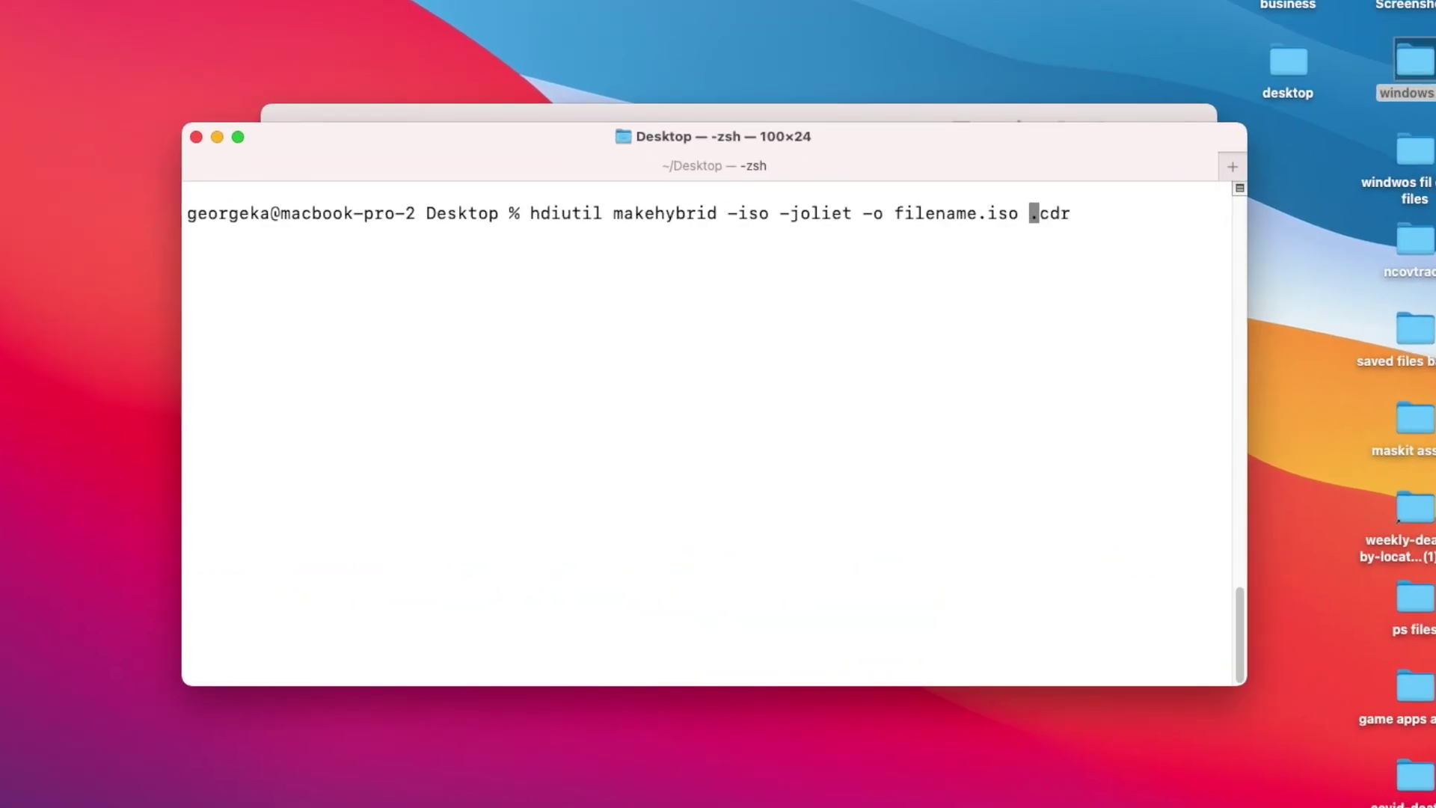
pyautogui.write('windows')
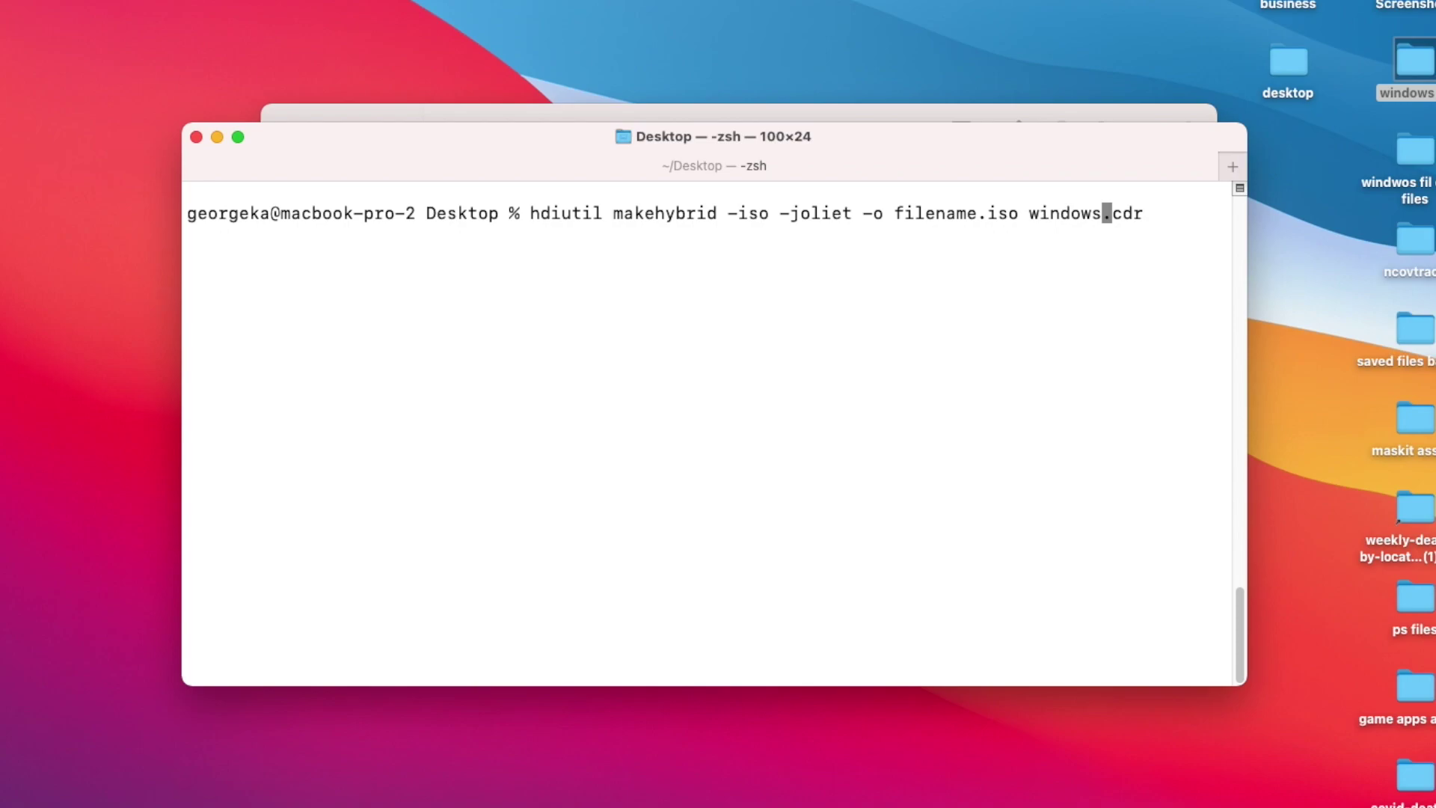
pyautogui.write(' 11')
pyautogui.click(1116, 213)
pyautogui.press('Left')
pyautogui.write('\\')
# - Change the output name from 'filename.iso' to 'windows\ 11.iso'
pyautogui.press('Right')
pyautogui.press('Right')
pyautogui.press('Right')
pyautogui.press('Left')
pyautogui.press('Left')
pyautogui.press('Left')
pyautogui.press('Left')
pyautogui.press('Left')
pyautogui.press('Left')
pyautogui.press('Left')
pyautogui.press('Left')
pyautogui.press('Left')
pyautogui.press('Left')
pyautogui.press('Left')
pyautogui.press('Left')
pyautogui.press('Left')
pyautogui.press('Left')
pyautogui.press('Left')
pyautogui.press('Left')
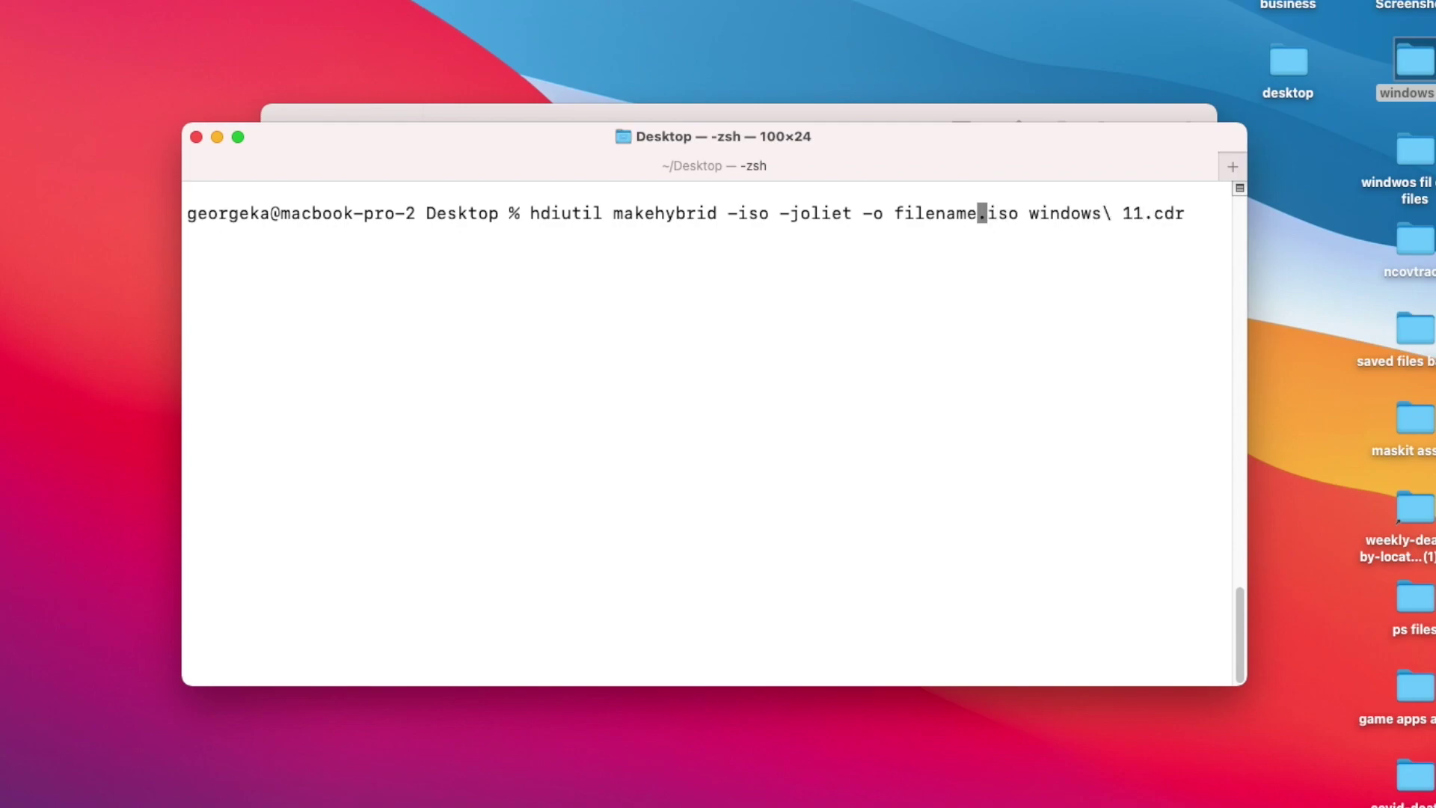
pyautogui.press('BackSpace')
pyautogui.press('BackSpace')
pyautogui.press('BackSpace')
pyautogui.press('BackSpace')
pyautogui.press('BackSpace')
pyautogui.press('BackSpace')
pyautogui.press('BackSpace')
pyautogui.press('BackSpace')
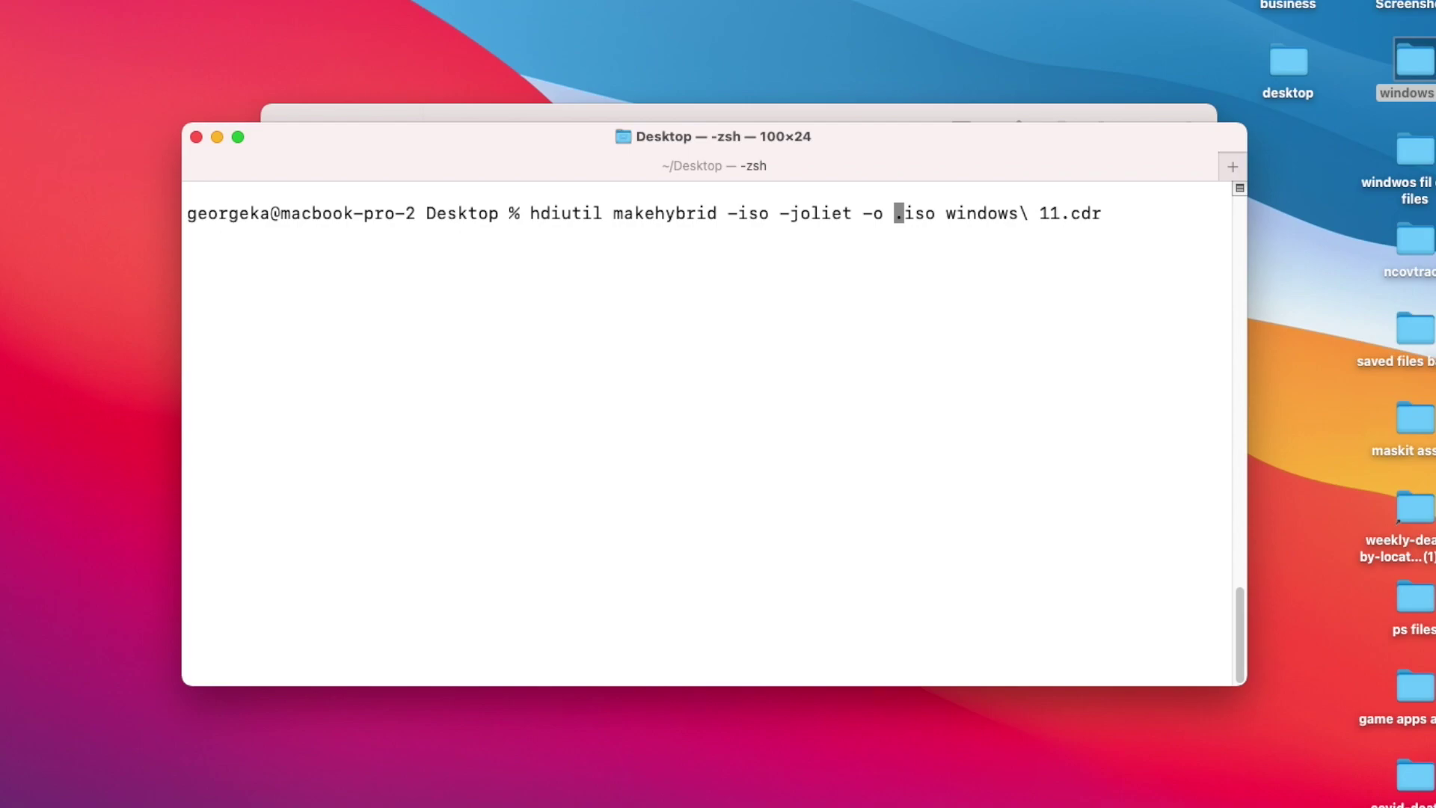
pyautogui.write('windwos')
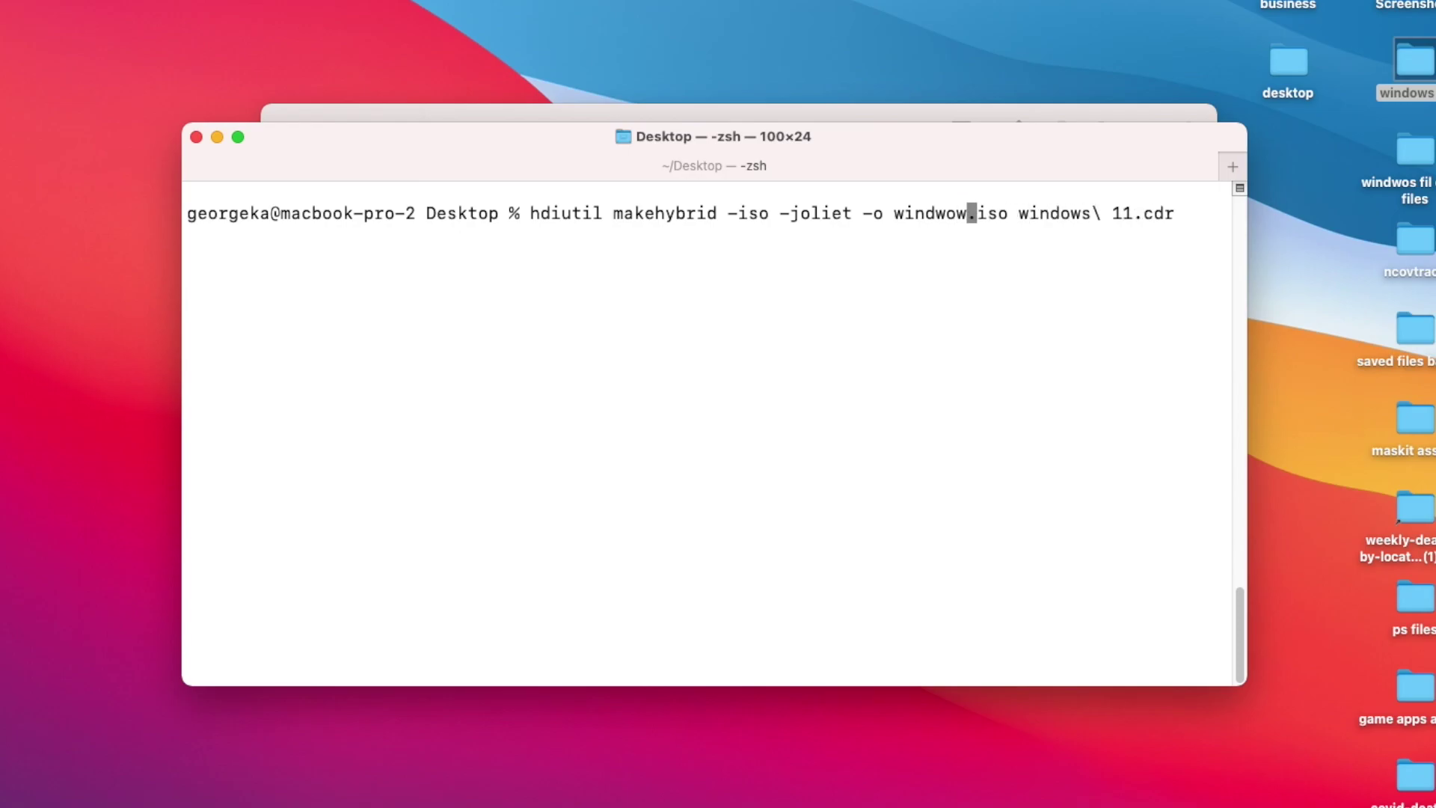
pyautogui.press('BackSpace')
pyautogui.press('BackSpace')
pyautogui.write('ows\\ 11')
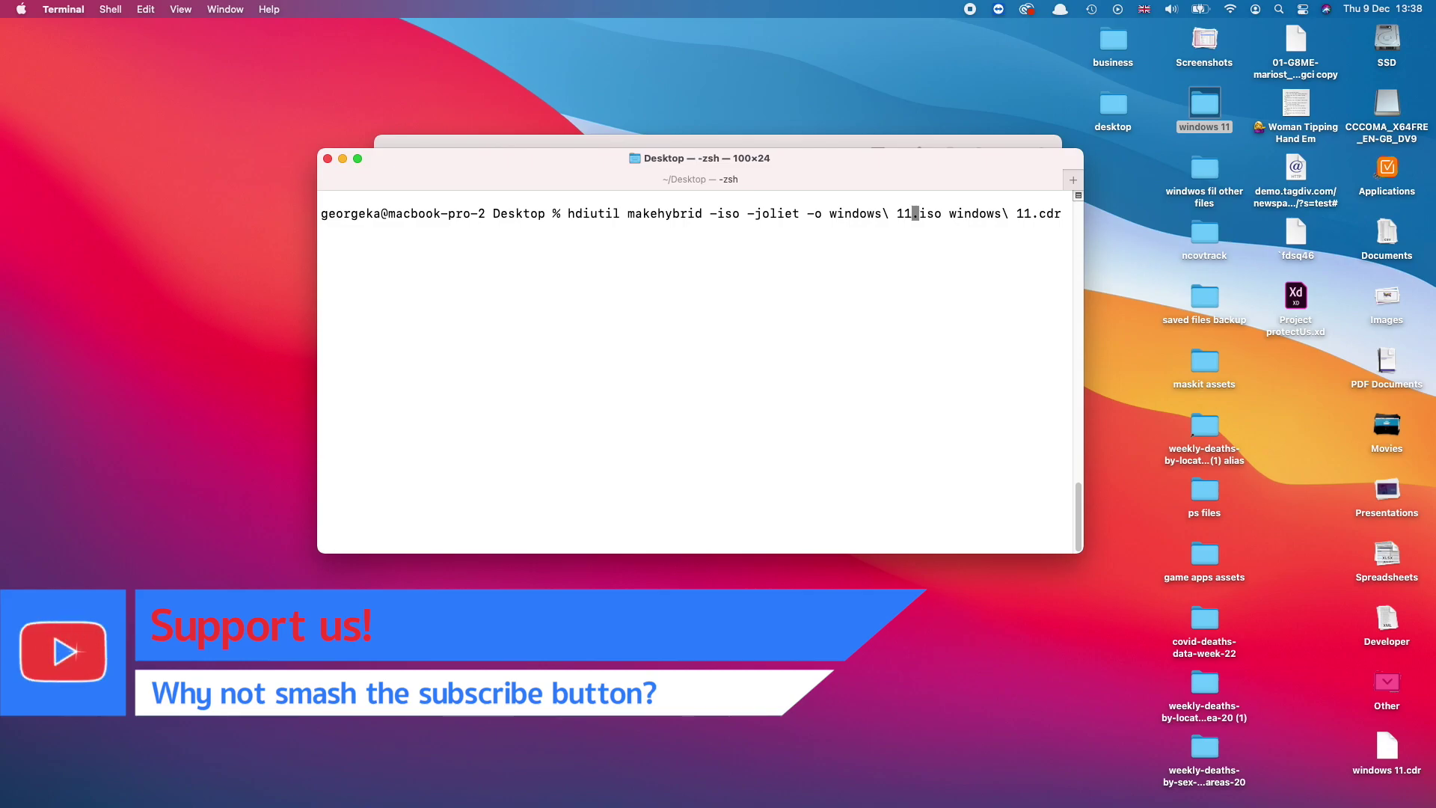
# - Run the hdiutil makehybrid conversion to create 'windows 11.iso' on the Desktop
pyautogui.press('Return')
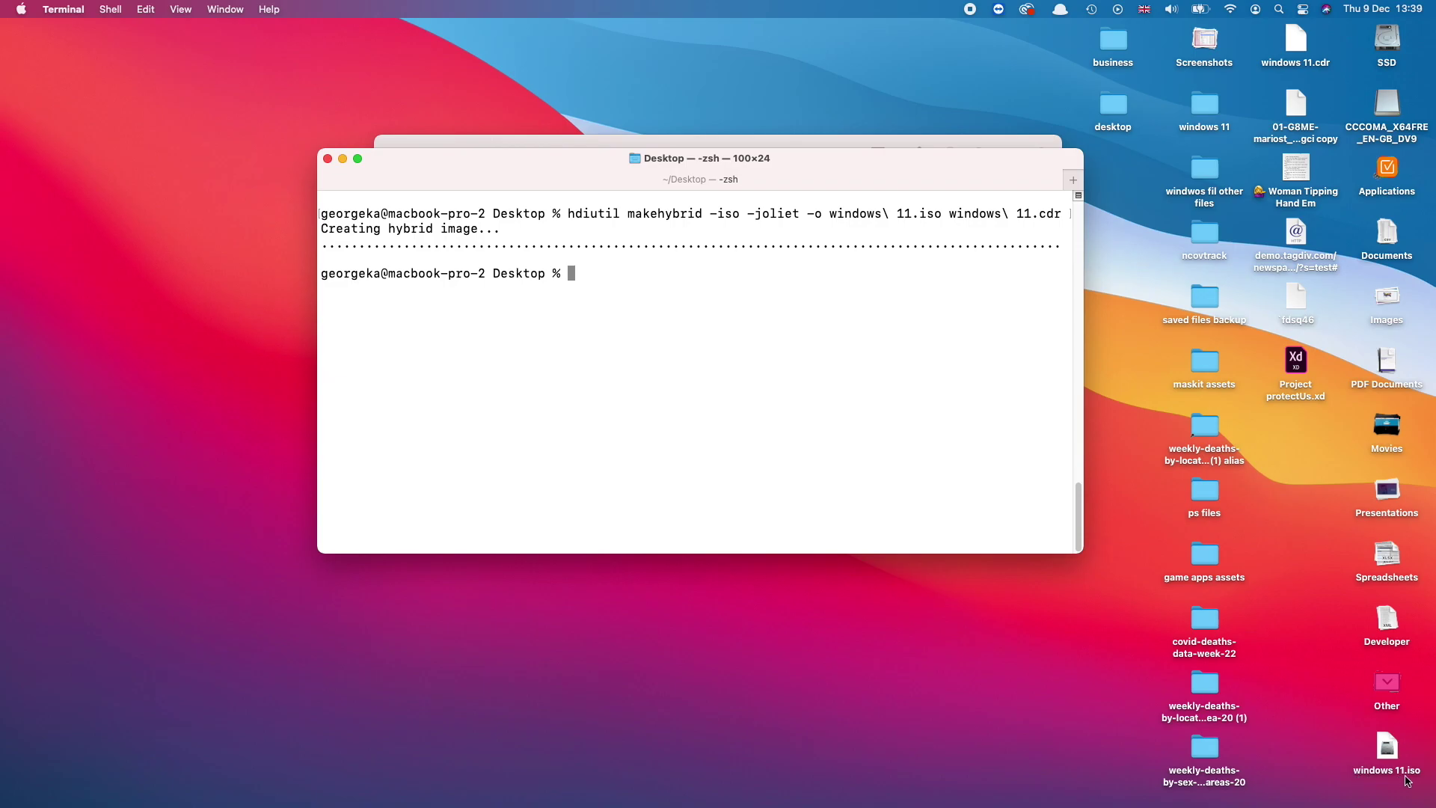
# - Mount windows 11.iso via DiskImageMounter and select all items in its windows 11 volume
pyautogui.click(1405, 768)
pyautogui.rightClick(1396, 759)
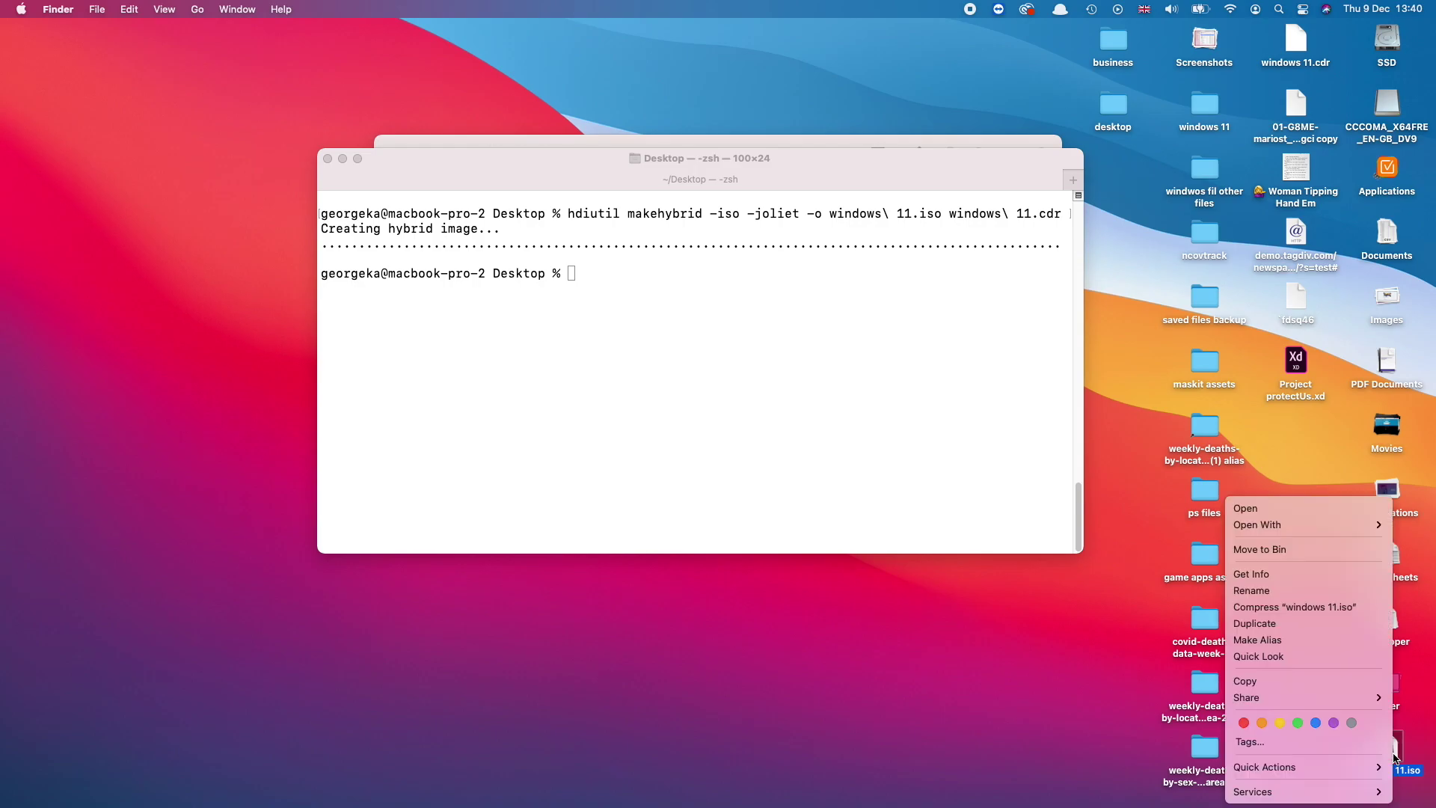
pyautogui.moveTo(1304, 525)
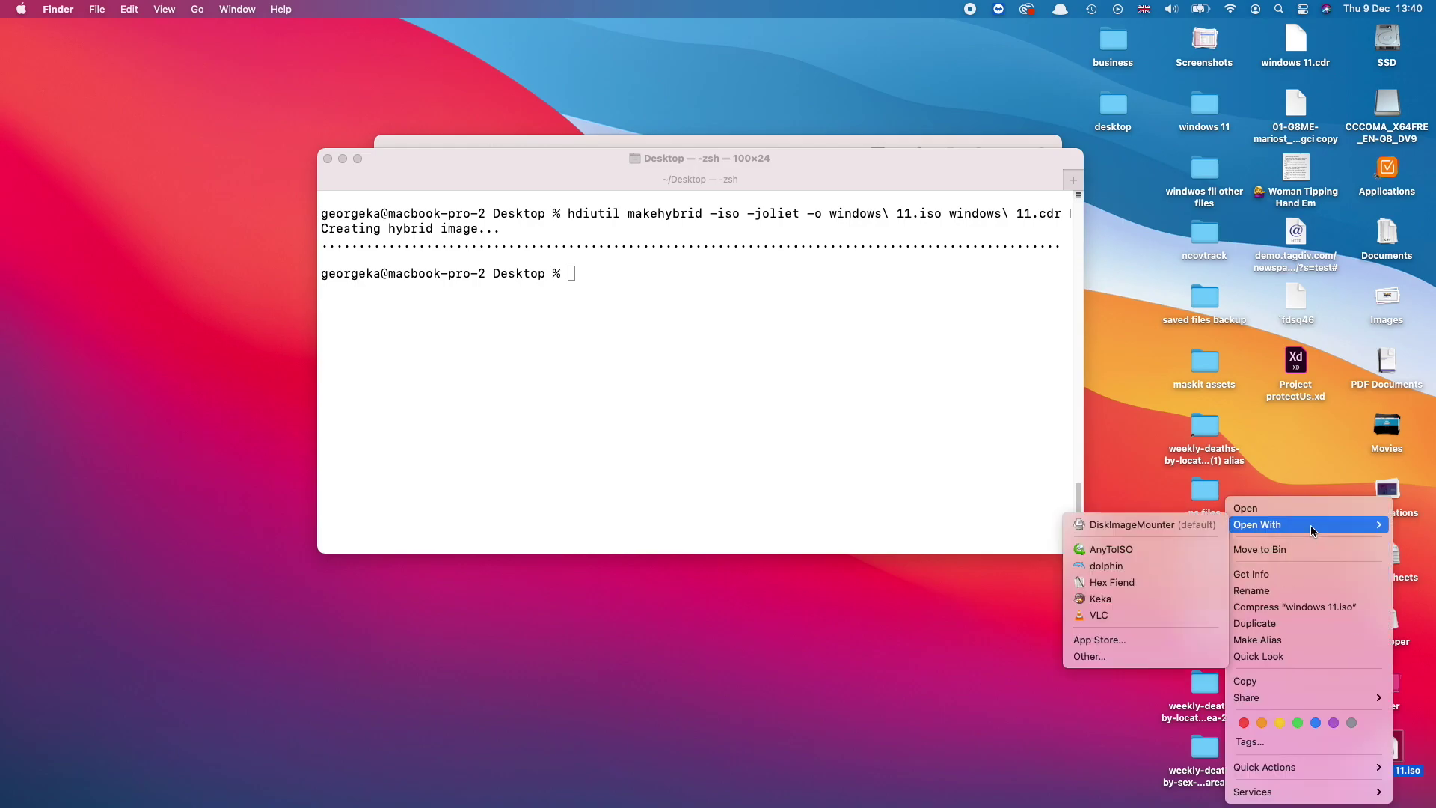
pyautogui.click(1161, 526)
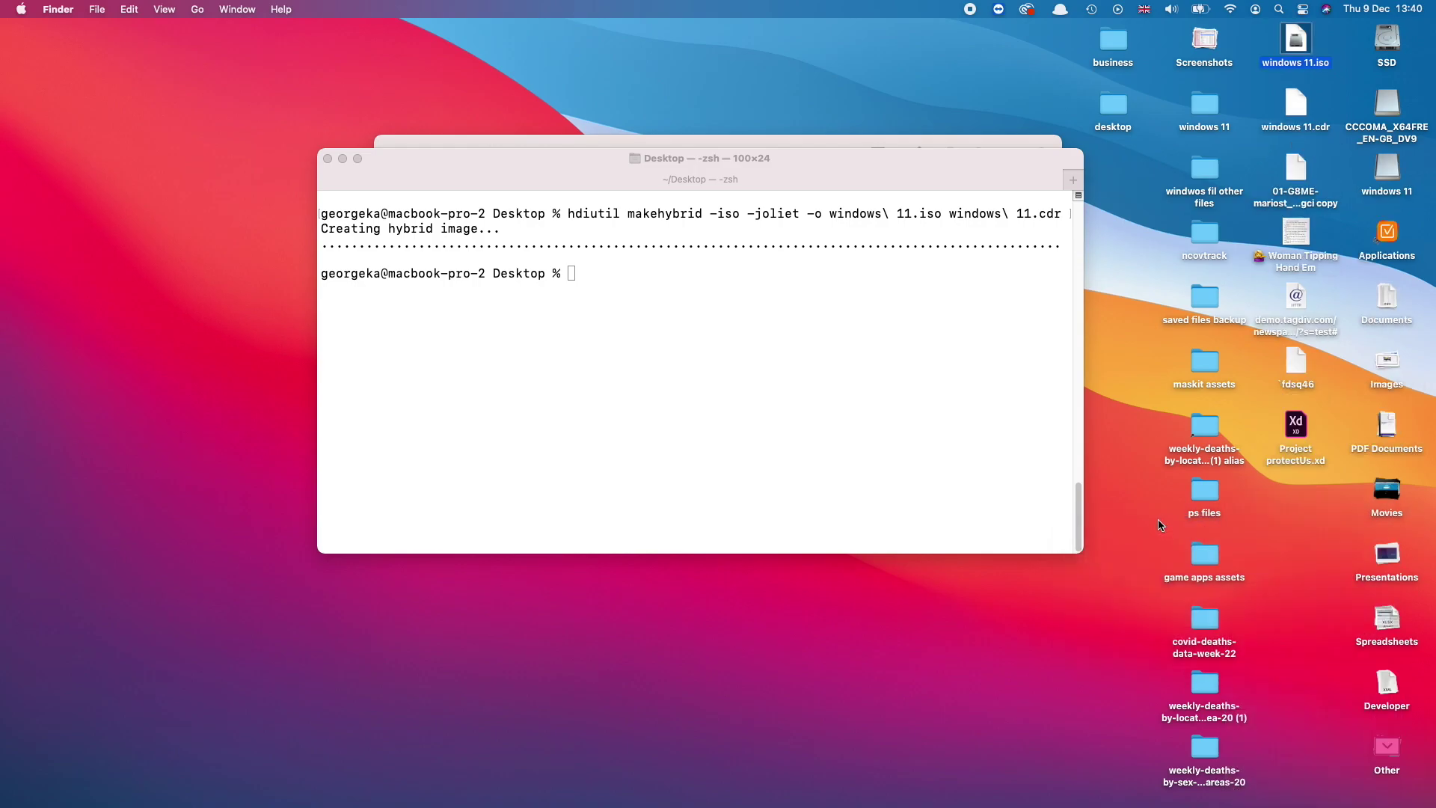
pyautogui.moveTo(990, 307); pyautogui.dragTo(446, 210)
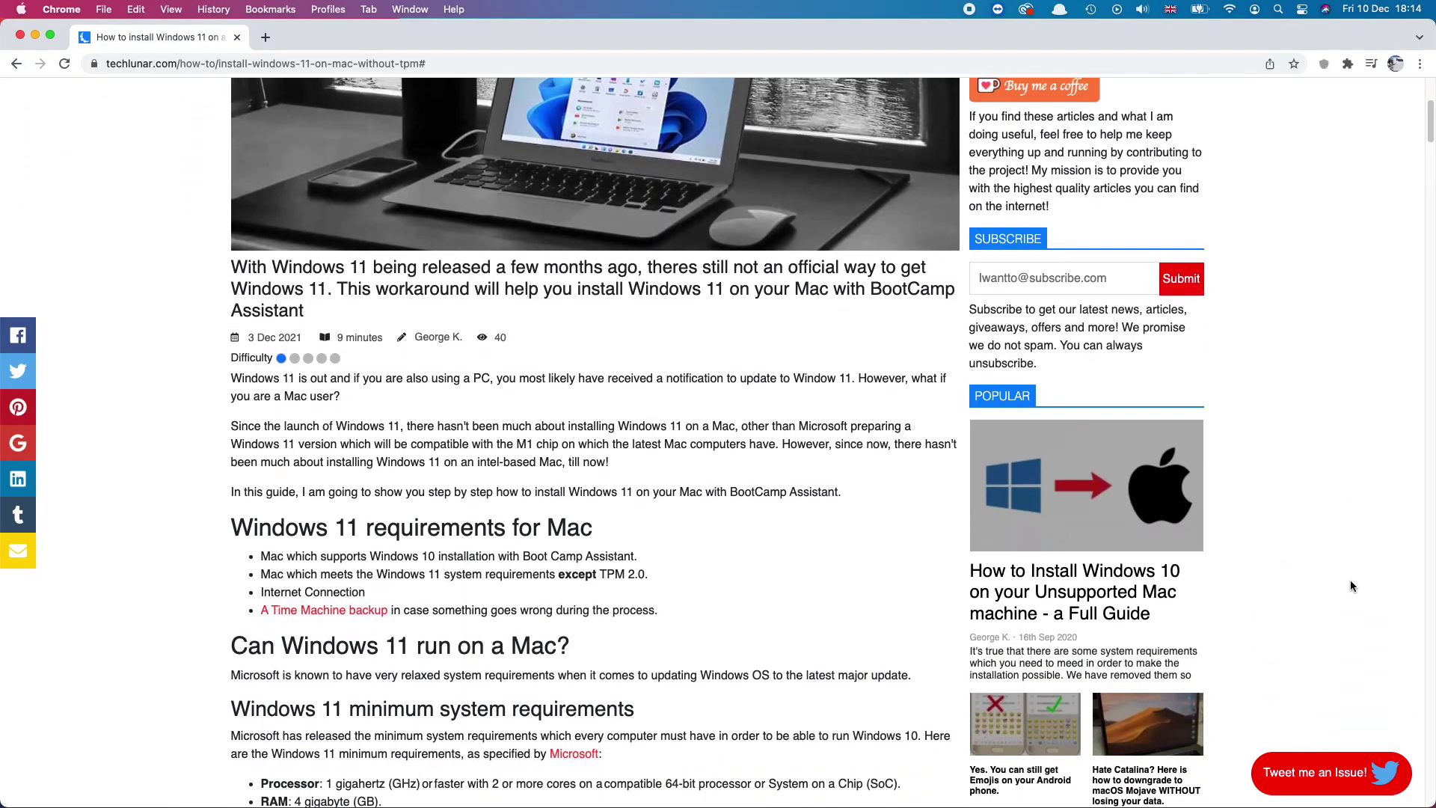
# - Scroll the techlunar Windows 11 on Mac article down to '1. Check the requirements'
pyautogui.scroll(-7, 1350, 582)
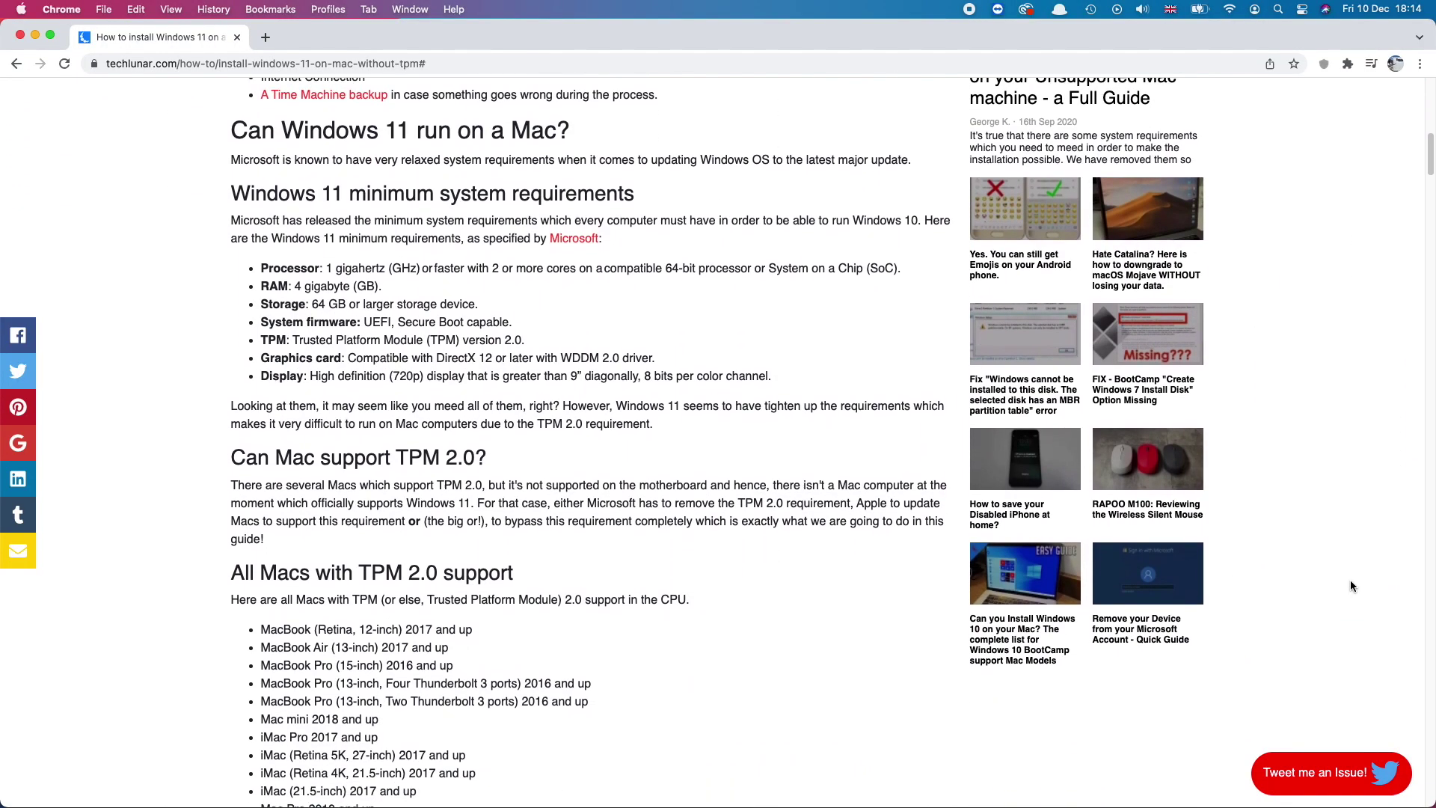
pyautogui.scroll(-12, 1351, 585)
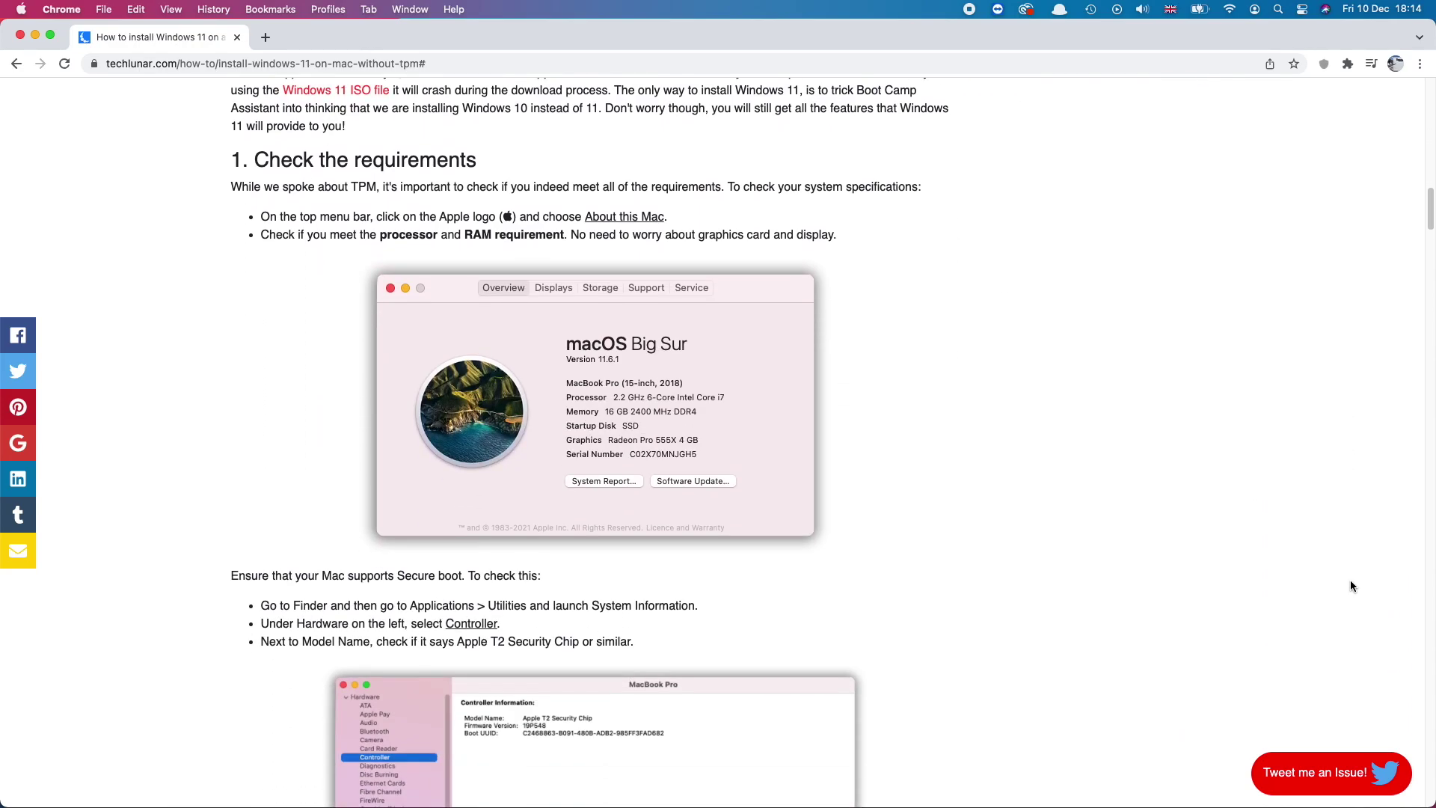